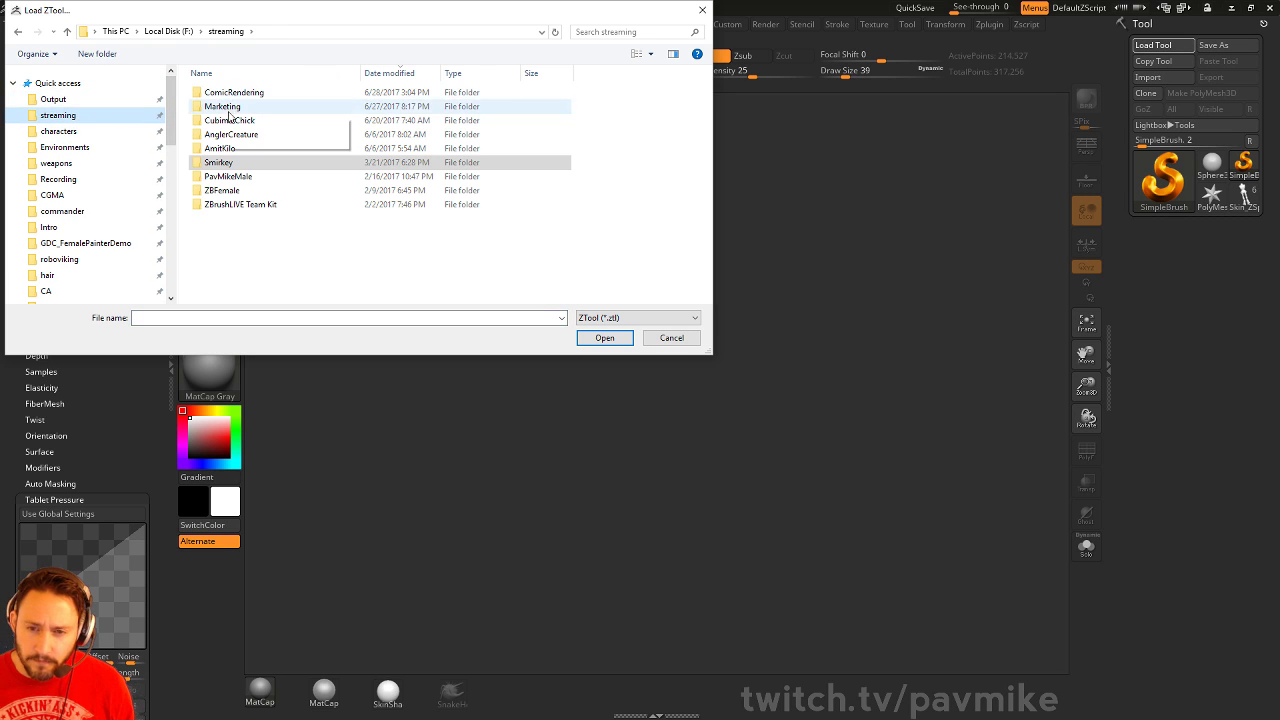
Load the ZBFemale_TechSuitDetails001 ZTool from the HighRes folder inside ZBFemale.
double_click(222, 190)
double_click(230, 127)
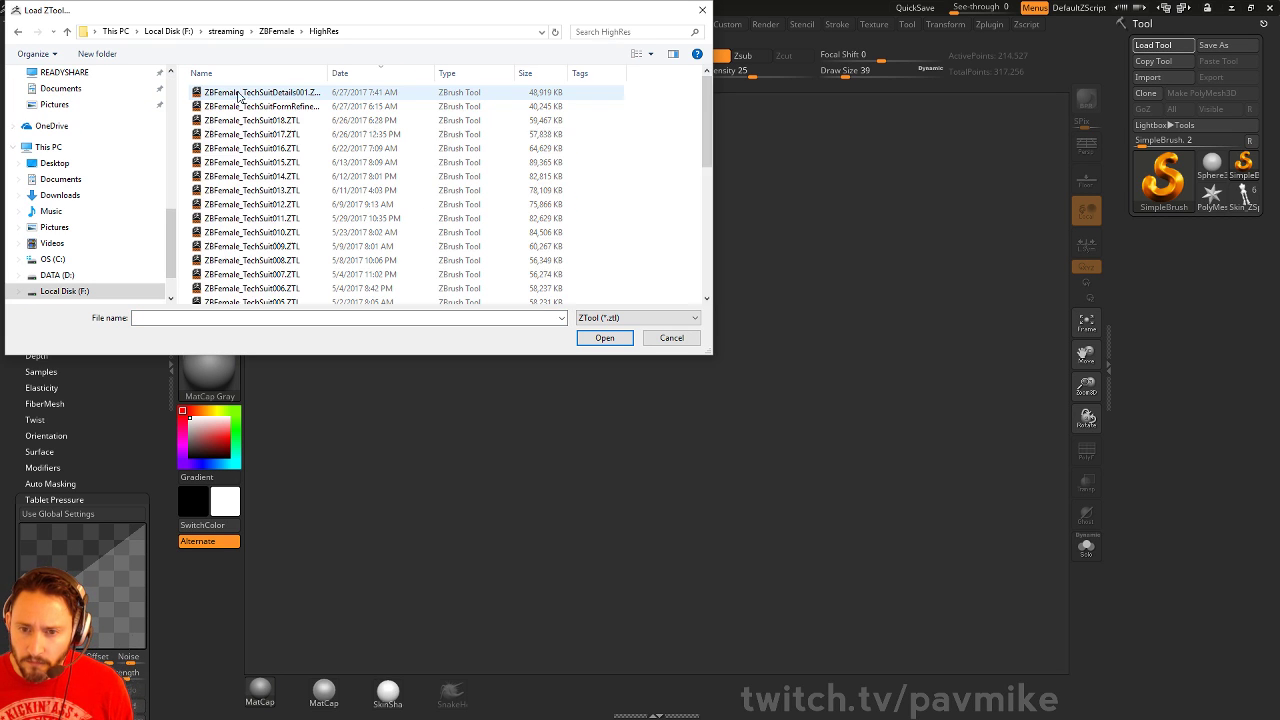
double_click(244, 95)
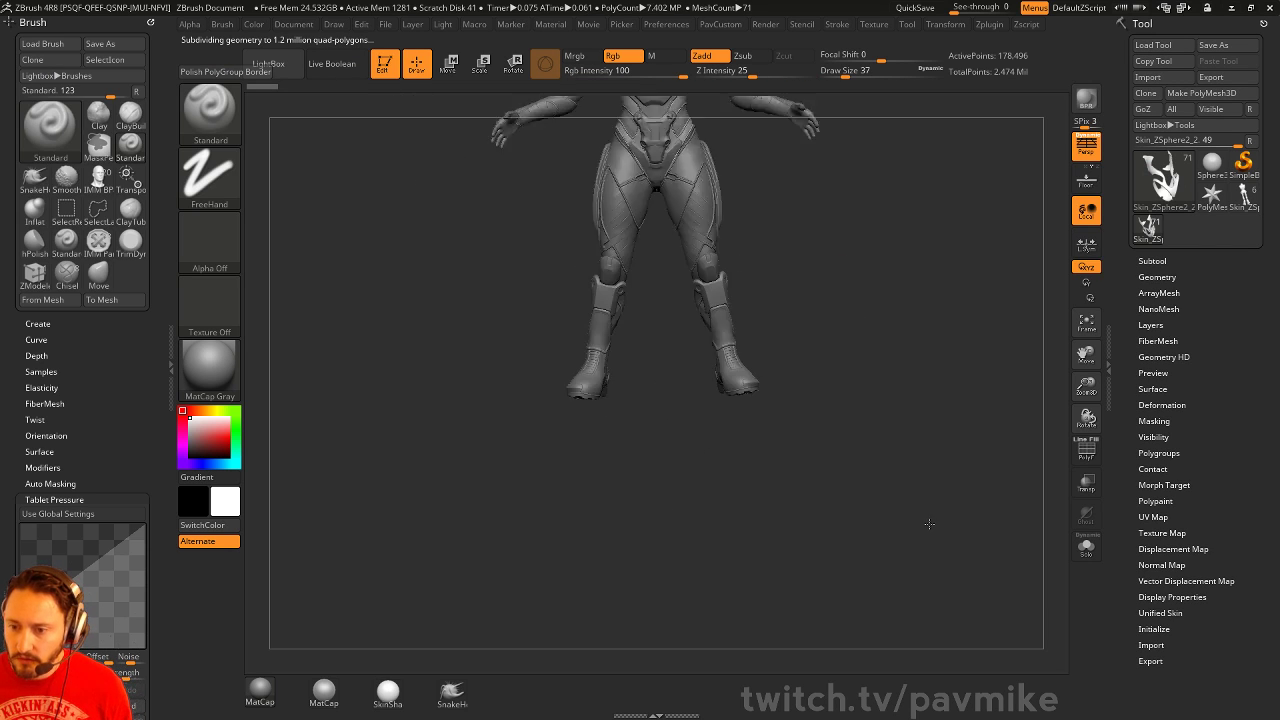
Make the shoulder armor the active subtool and turn on the polyframe display.
left_click_drag(936, 573, 863, 341, "alt")
key("s")
left_click_drag(849, 296, 841, 296)
mouse_move(866, 130)
left_mouse_down("alt")
mouse_move(901, 264)
mouse_move(884, 218)
mouse_move(945, 207)
left_mouse_up("alt")
left_click_drag(949, 121, 970, 560, "alt")
left_click_drag(835, 579, 895, 560)
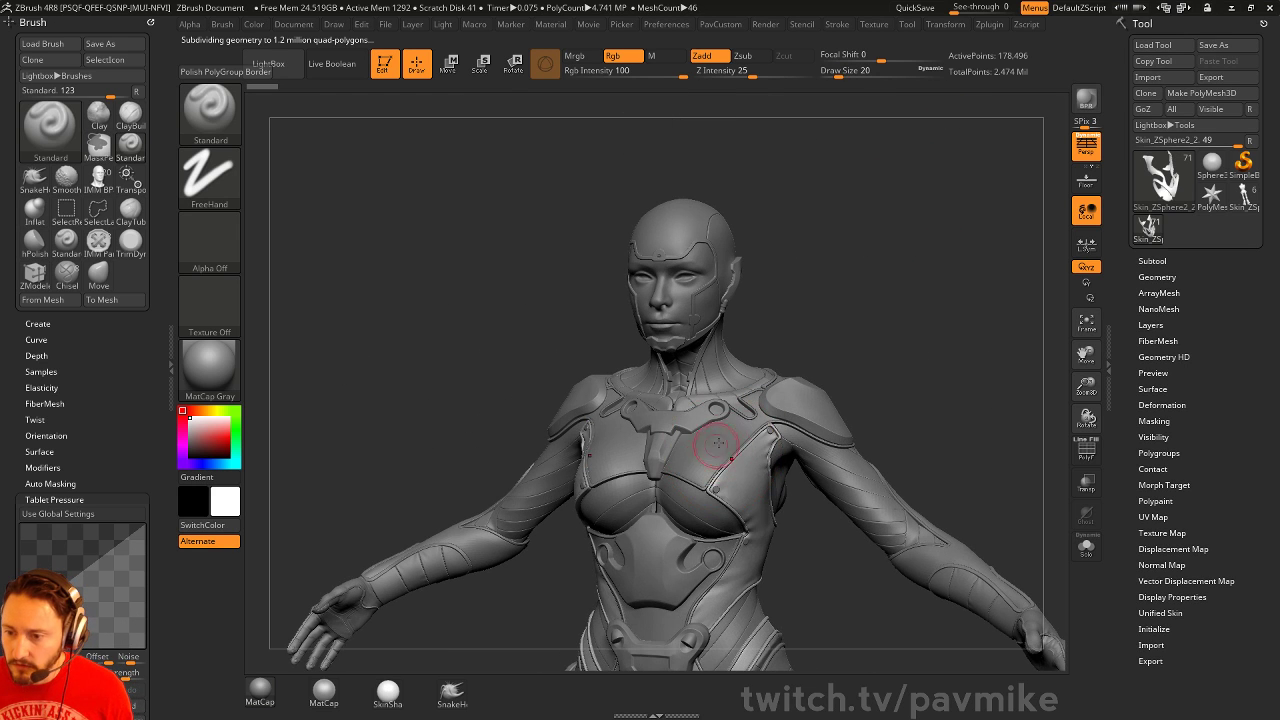
left_click(812, 408, "alt")
left_click_drag(1060, 326, 951, 416, "alt")
left_click(1094, 454)
Drop all subtools to their lowest subdivision level.
left_click(1154, 262)
scroll(1174, 438, "down", 5)
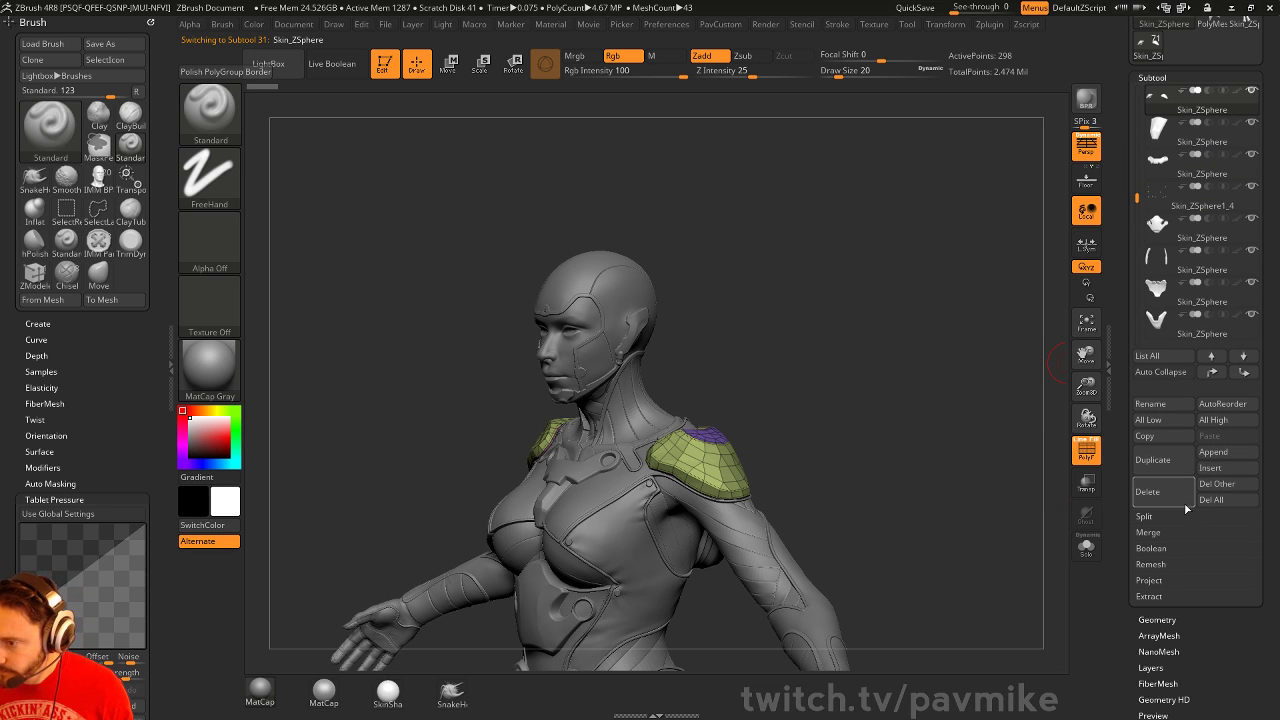
left_click(1148, 419)
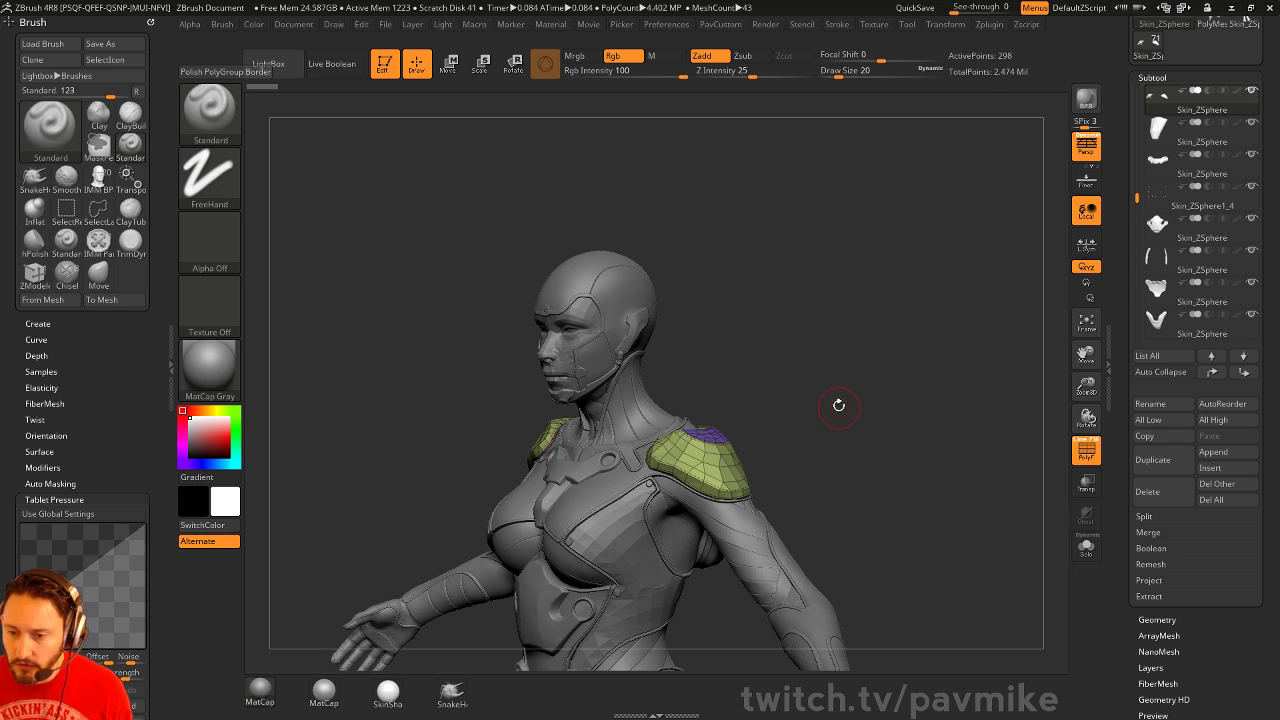
Inspect the base topology of the abdomen, pelvis and chest armor pieces by selecting each one.
mouse_move(834, 373)
left_mouse_down()
mouse_move(917, 357)
mouse_move(838, 384)
left_mouse_up()
left_click_drag(908, 360, 840, 428, "alt")
left_click(534, 422, "alt")
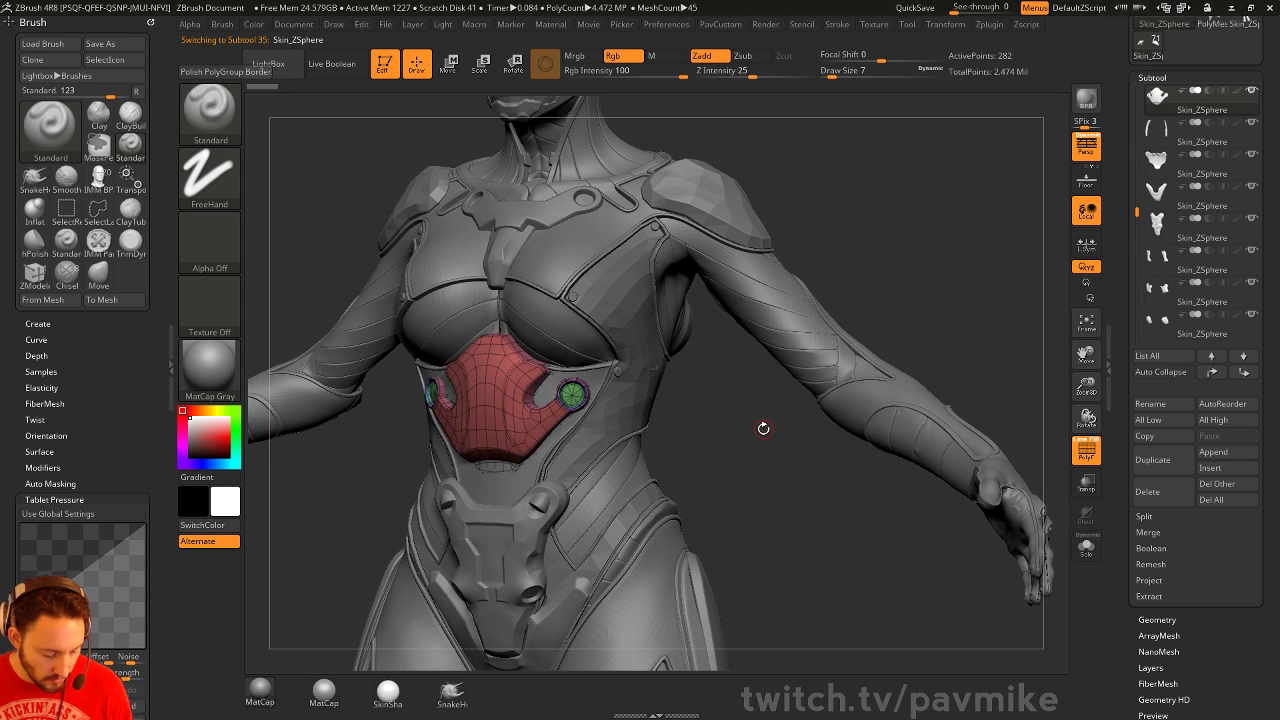
left_click(540, 528, "alt")
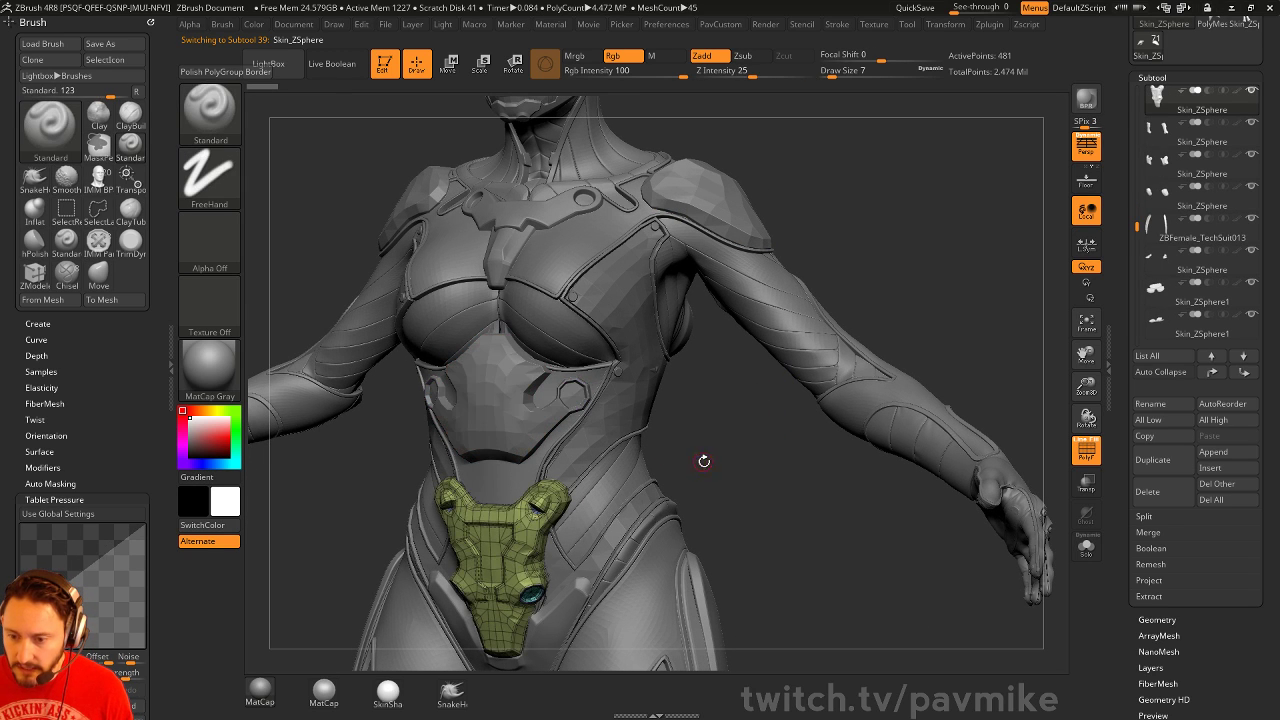
left_click_drag(700, 457, 583, 407, "alt")
left_click(583, 407, "alt")
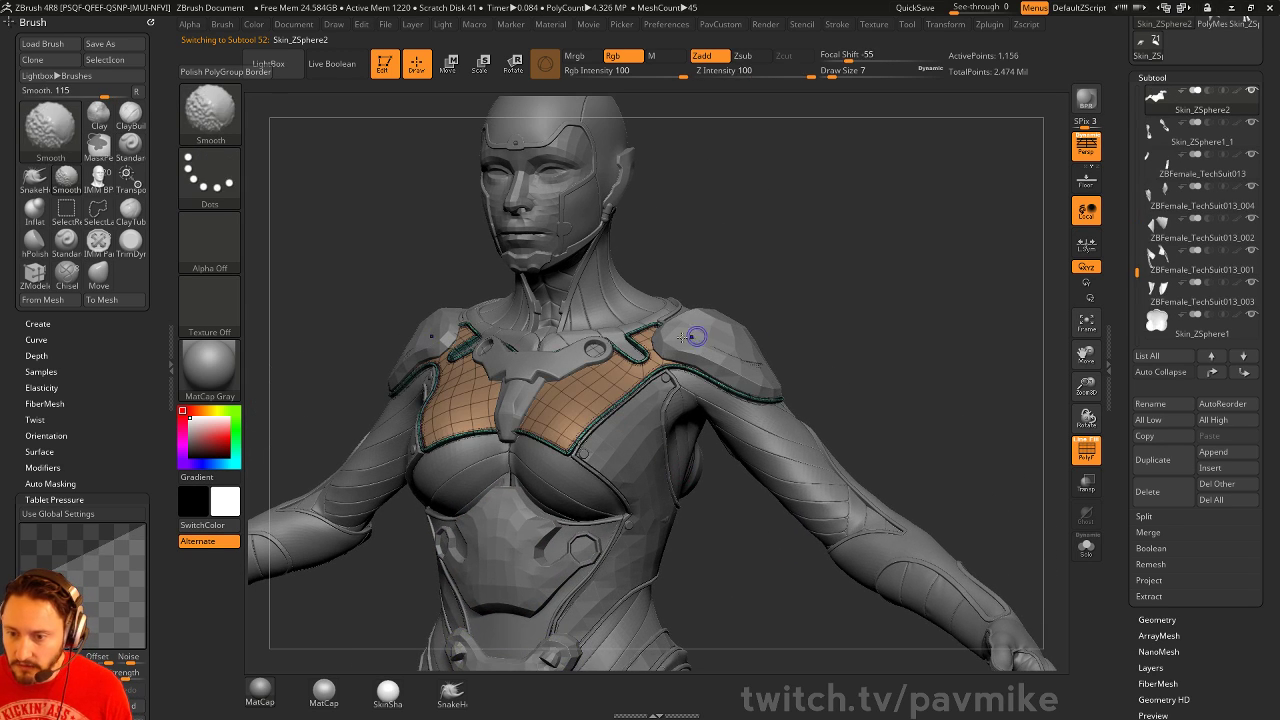
left_click(559, 359, "alt")
Examine the base meshes of the round back pods and the spine pieces between them.
left_click_drag(725, 297, 690, 348, "alt")
left_click(676, 468, "alt")
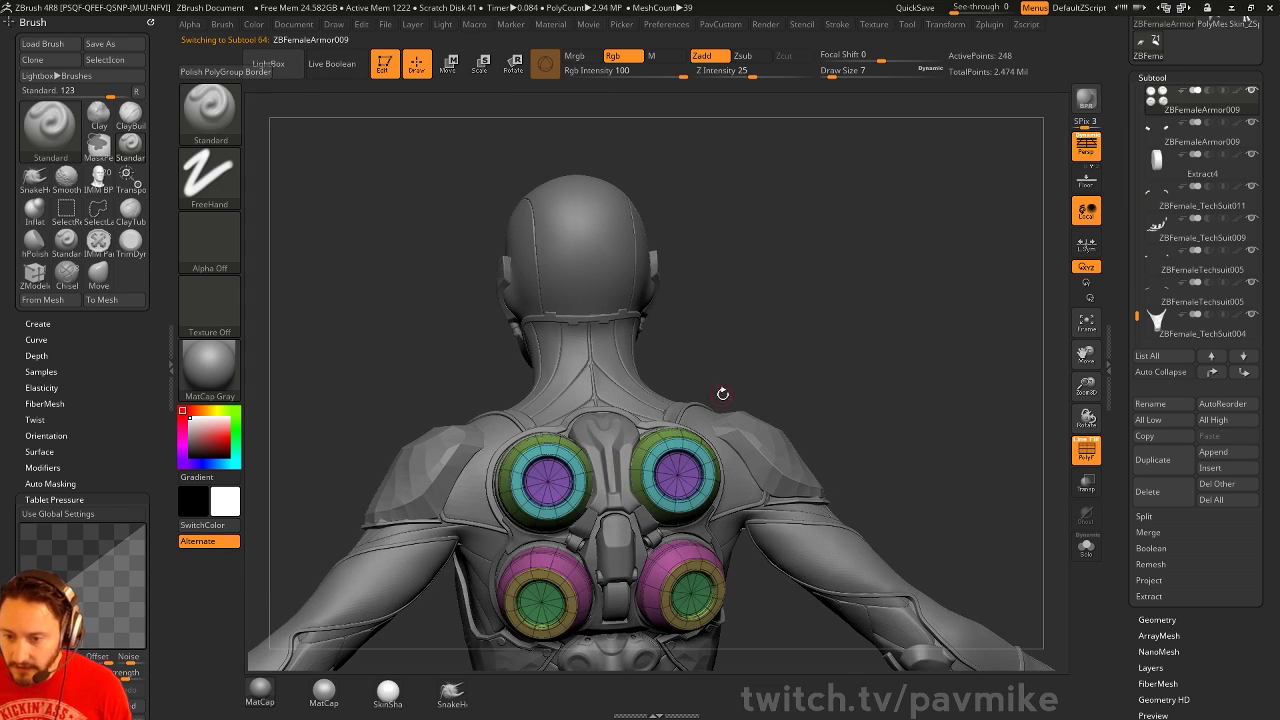
left_click(625, 450, "alt")
left_click(603, 538, "alt")
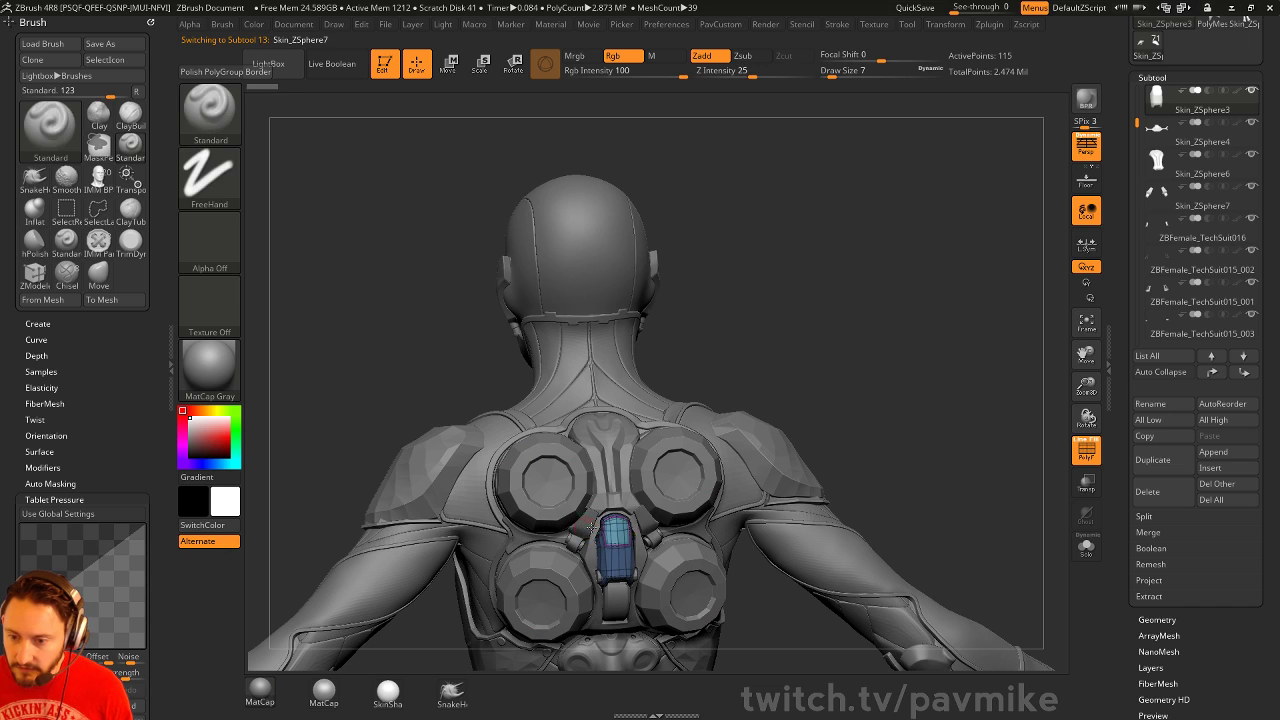
left_click(616, 597, "alt")
left_click_drag(896, 422, 880, 226, "alt")
left_click(632, 530, "alt")
left_click(601, 495, "alt")
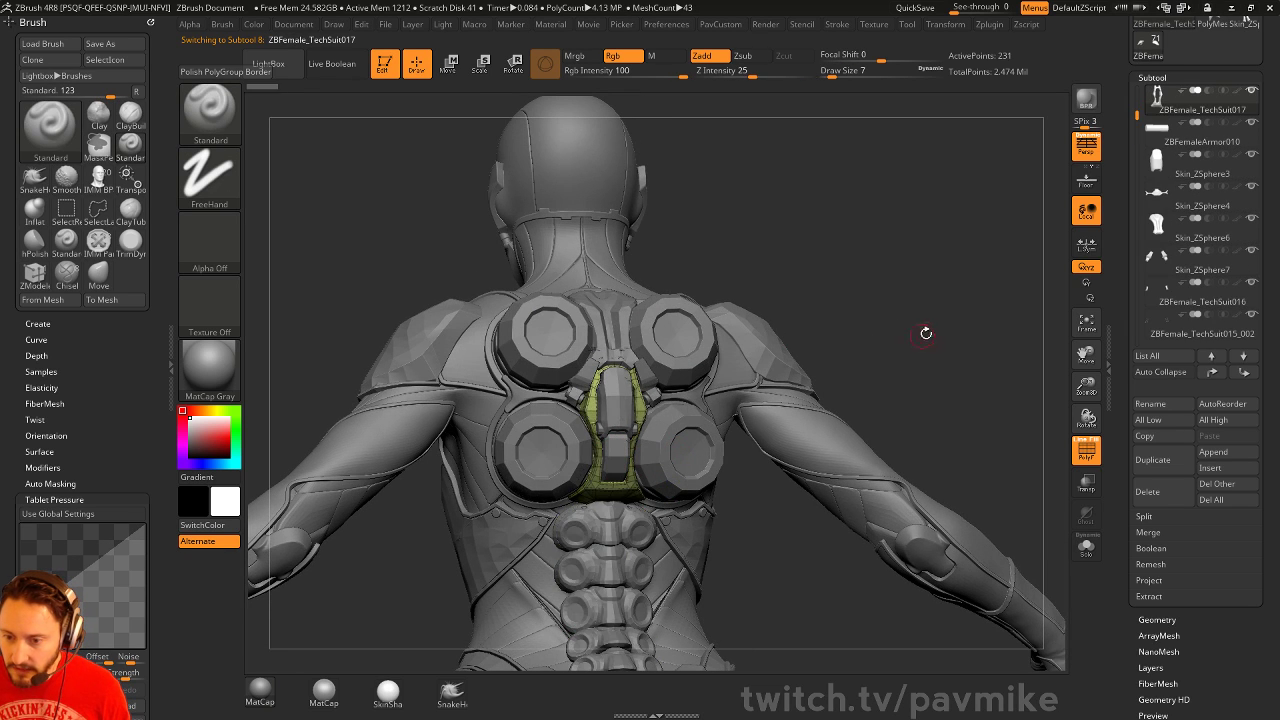
Check the topology of the hip panels and the V-shaped crotch guard from the front.
mouse_move(931, 331)
left_mouse_down()
mouse_move(954, 350)
mouse_move(734, 357)
mouse_move(834, 294)
mouse_move(883, 286)
mouse_move(923, 307)
left_mouse_up()
left_click(916, 545, "alt")
left_click_drag(923, 307, 868, 217, "alt")
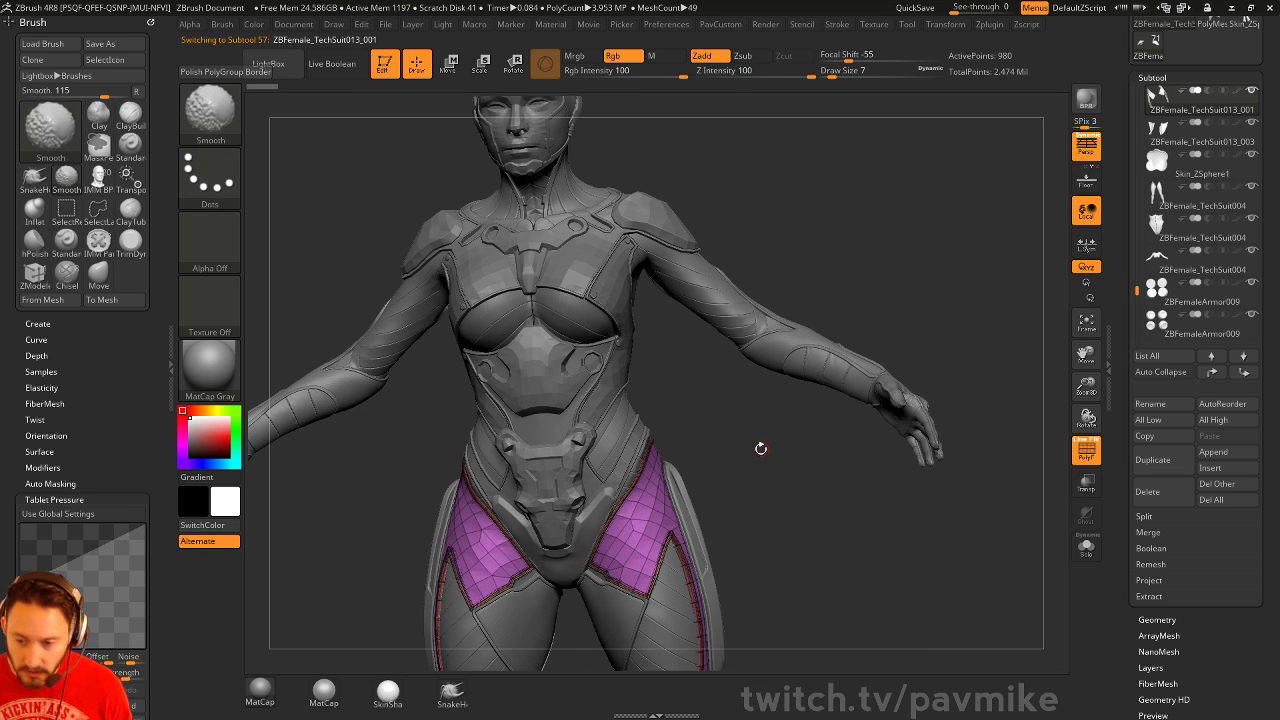
left_click_drag(762, 449, 686, 497)
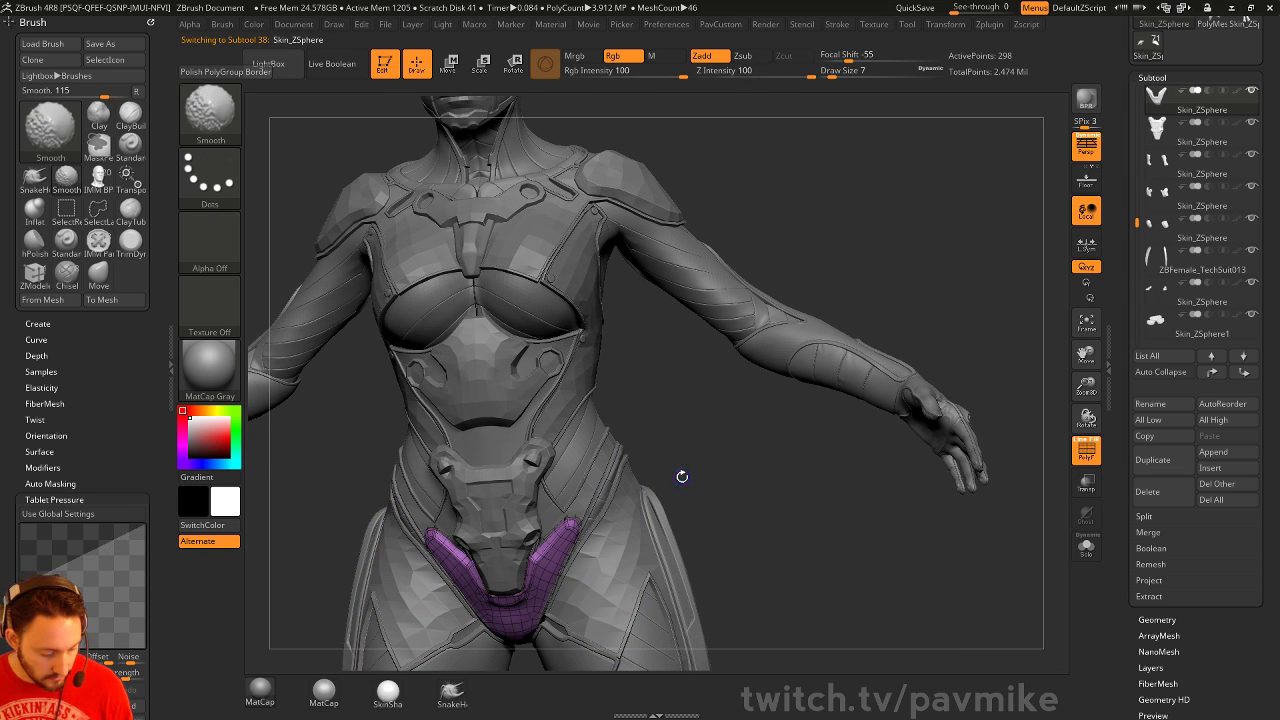
Turn off the polyframe display and select the shoulder armor subtool again.
left_click(1076, 452)
left_click_drag(859, 547, 640, 372)
left_click_drag(860, 110, 723, 406, "alt")
left_click(660, 385, "alt")
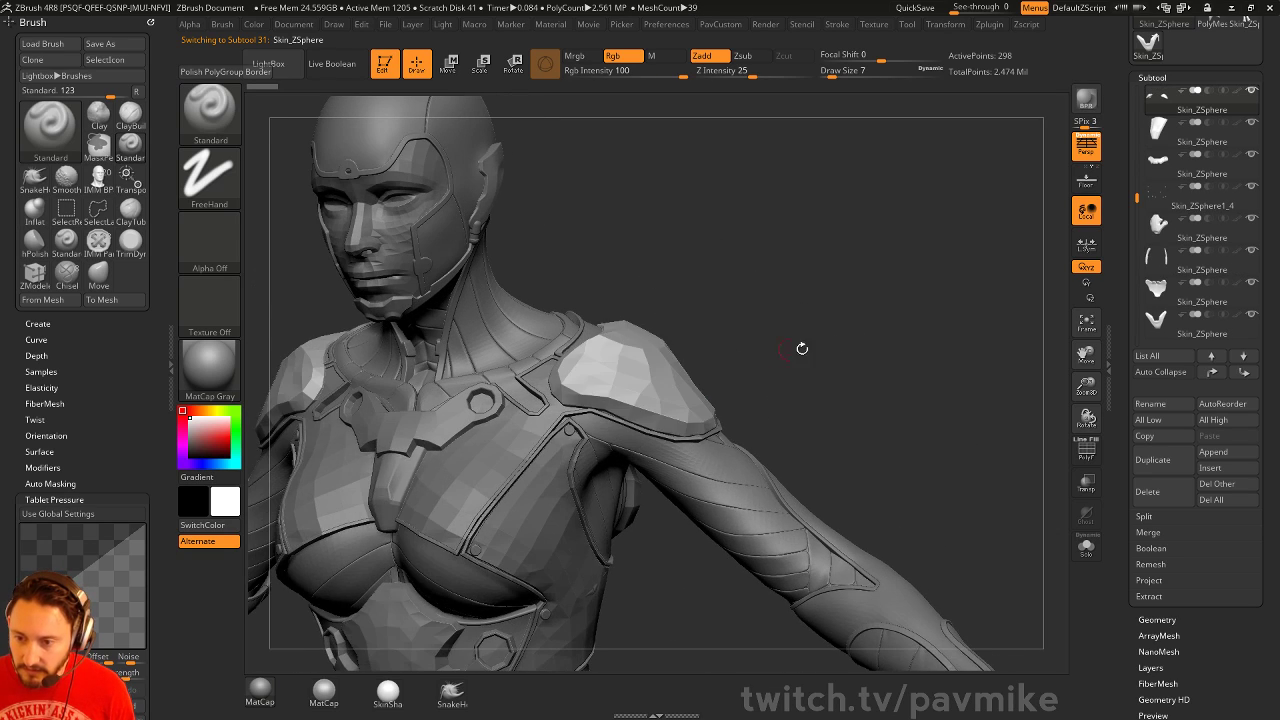
left_click_drag(852, 325, 816, 377, "alt")
Isolate the shoulder armor with Solo and preview its smoothed form using dynamic subdivision.
key("d")
left_click(686, 241)
left_click(1080, 553)
left_click_drag(985, 503, 957, 509)
key("2")
left_click(930, 523)
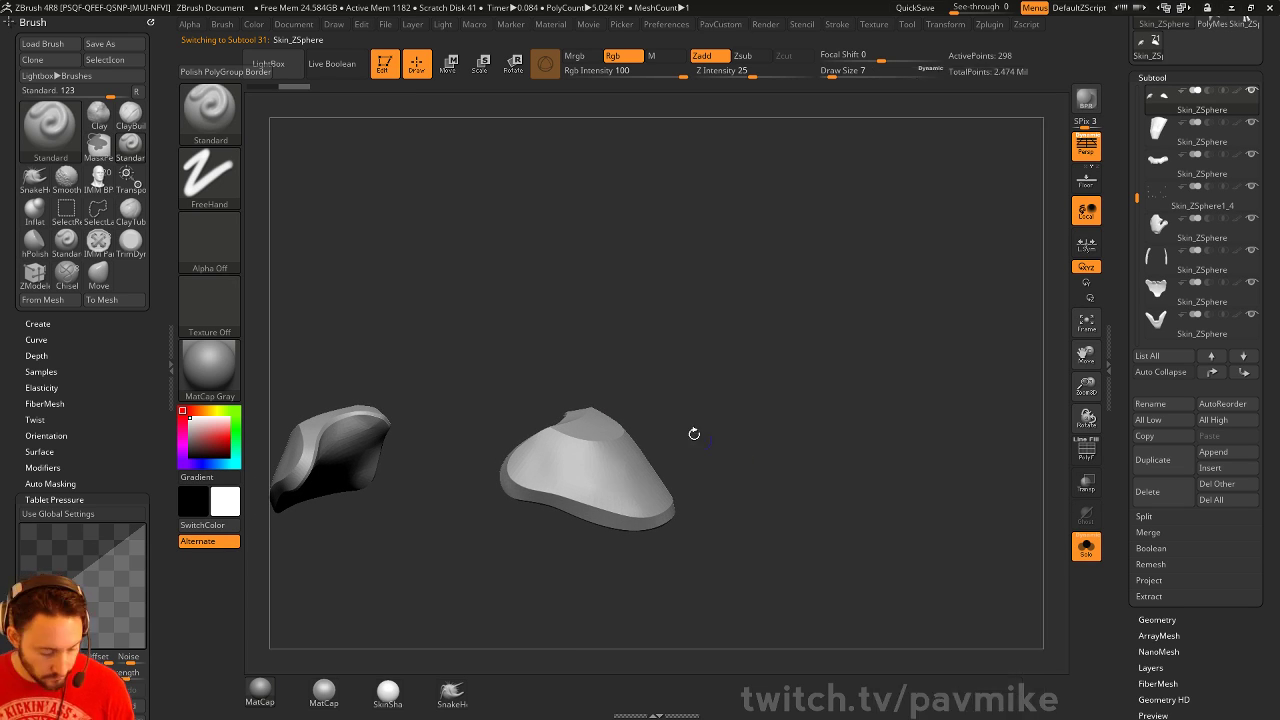
left_click_drag(806, 406, 720, 496)
left_click_drag(818, 409, 678, 299)
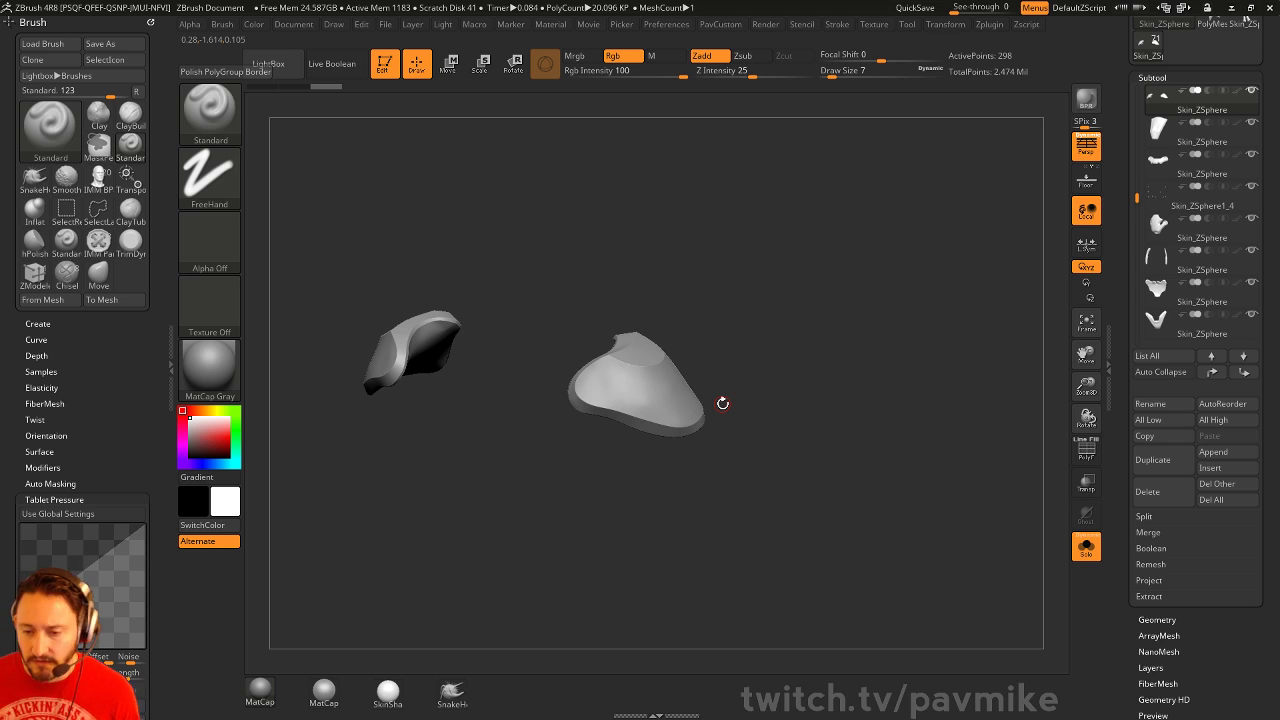
left_click_drag(722, 403, 669, 444)
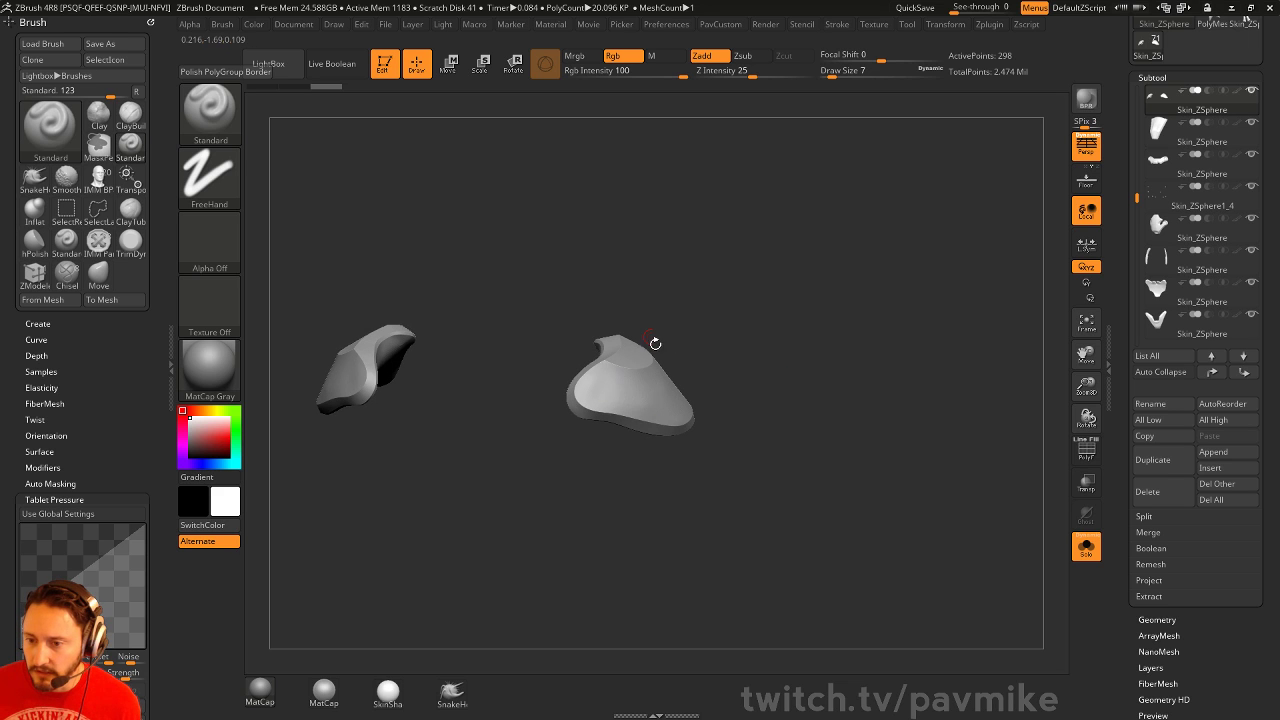
Show the shoulder armor's polyframe and switch to the ZModeler brush with a draw size of 4.
key("shift+f")
mouse_move(778, 351)
left_mouse_down("alt")
mouse_move(877, 346)
mouse_move(815, 468)
mouse_move(757, 404)
mouse_move(679, 460)
mouse_move(760, 381)
mouse_move(769, 346)
mouse_move(752, 411)
mouse_move(698, 425)
left_mouse_up("alt")
key("b")
key("z")
key("m")
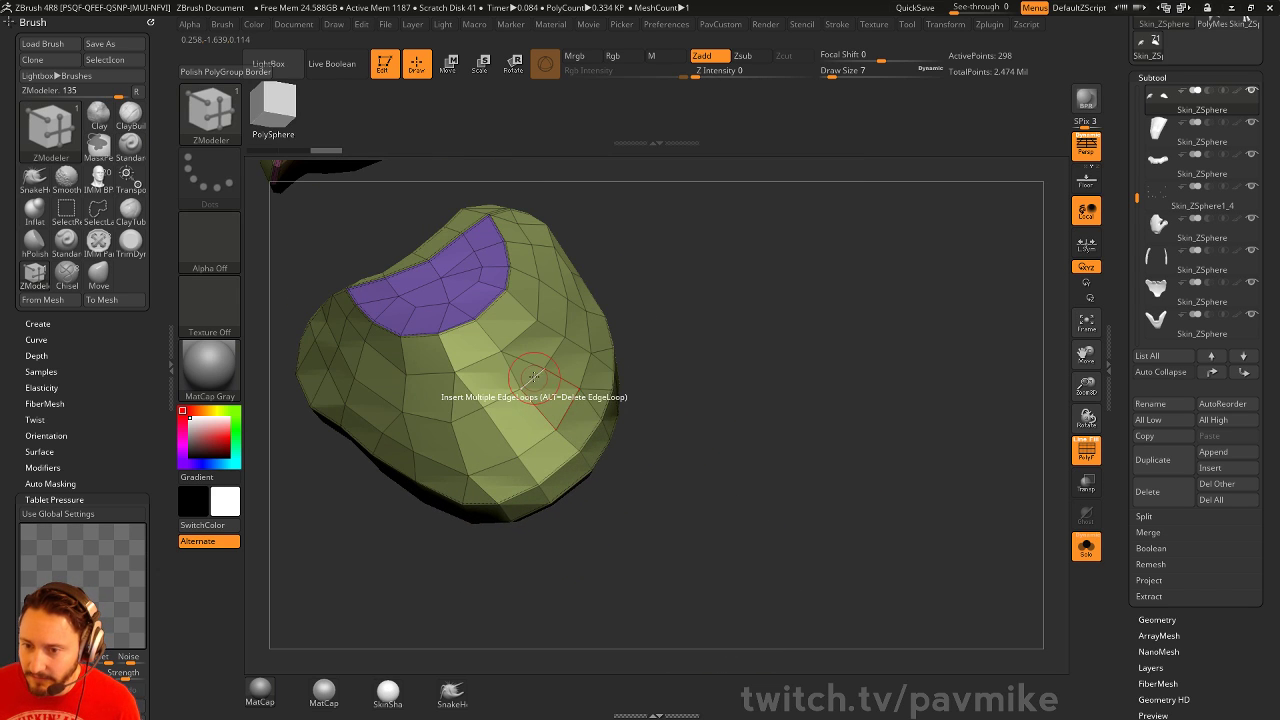
mouse_move(640, 340)
left_mouse_down("alt")
mouse_move(818, 372)
mouse_move(885, 405)
left_mouse_up("alt")
key("s")
left_click(873, 410)
mouse_move(1020, 355)
left_mouse_down("alt")
mouse_move(851, 365)
mouse_move(849, 337)
mouse_move(744, 339)
left_mouse_up("alt")
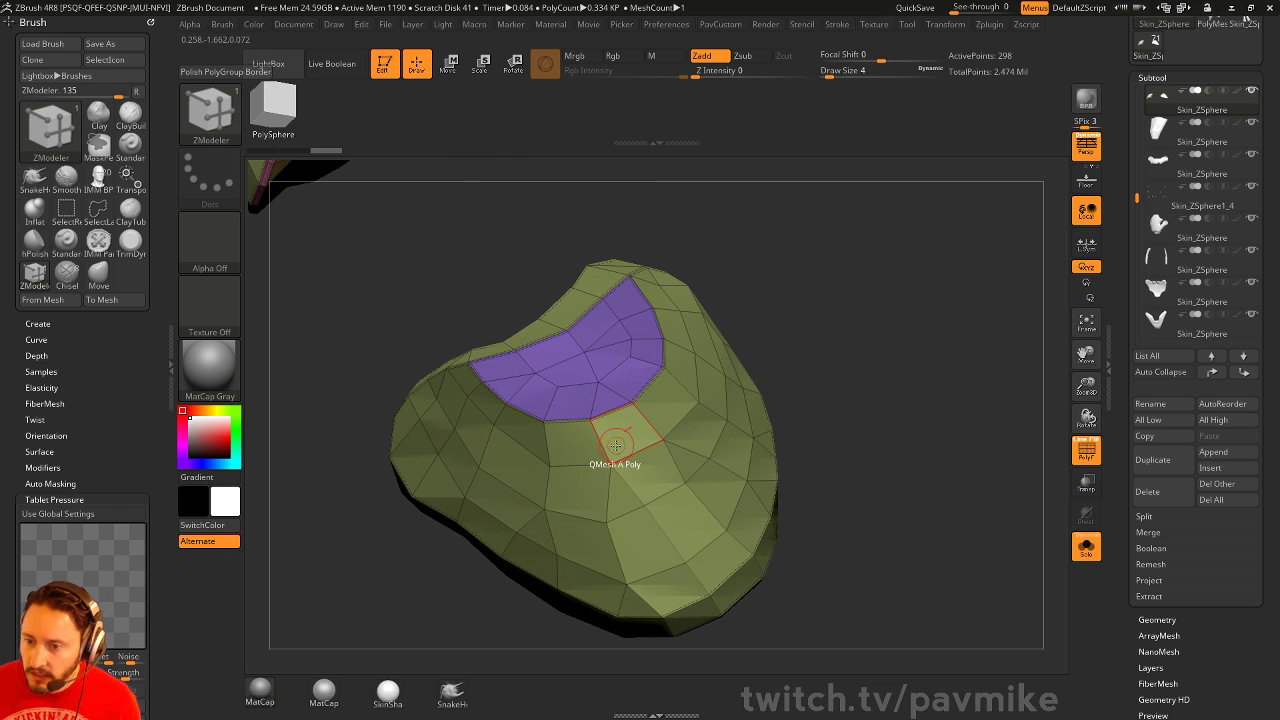
key("space")
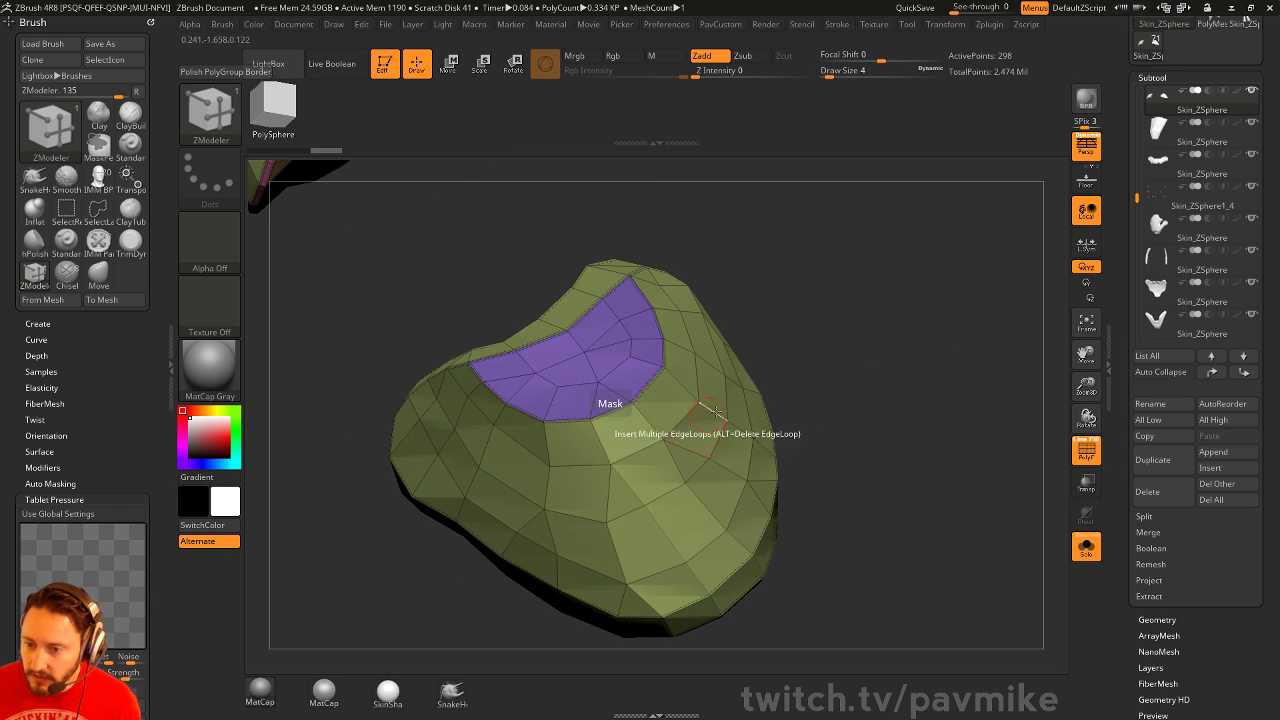
Reposition and even out the polygons beneath the purple polygroup on the shoulder armor with the Move brush and smoothing strokes.
left_click_drag(826, 388, 805, 447)
key("s")
key("b")
key("m")
key("v")
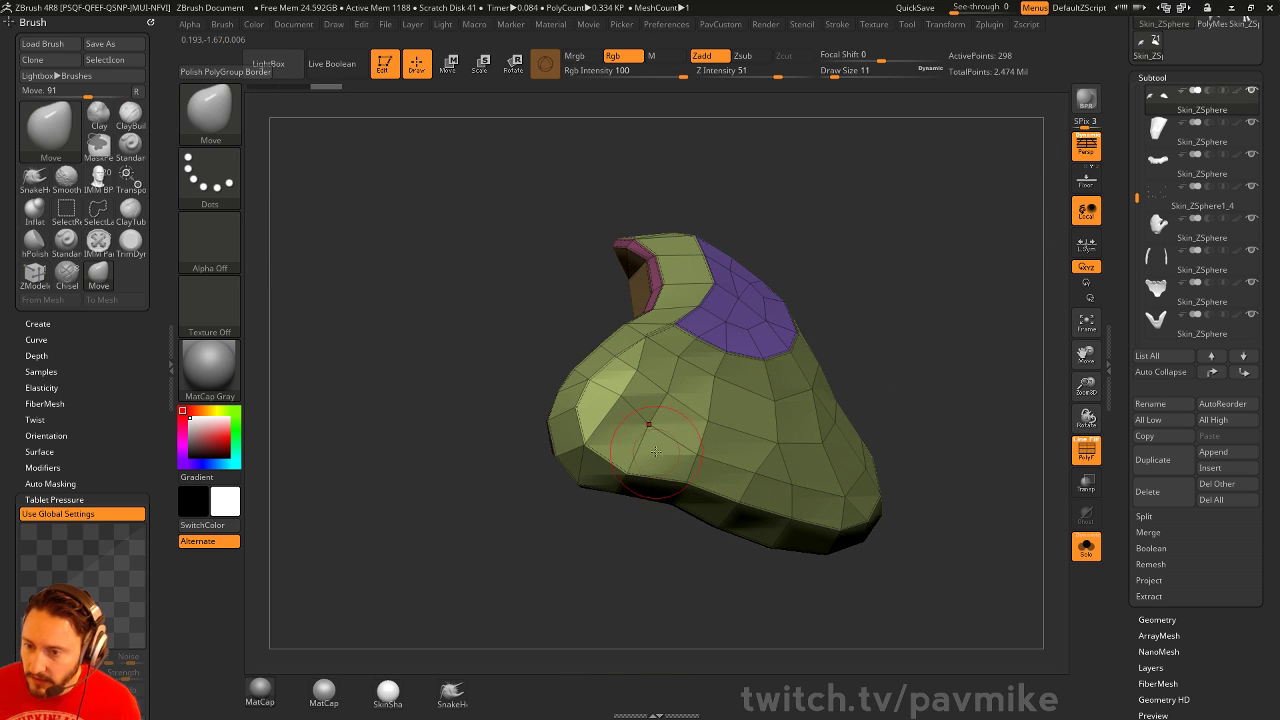
mouse_move(651, 423)
right_mouse_down()
mouse_move(560, 428)
mouse_move(605, 435)
right_mouse_up()
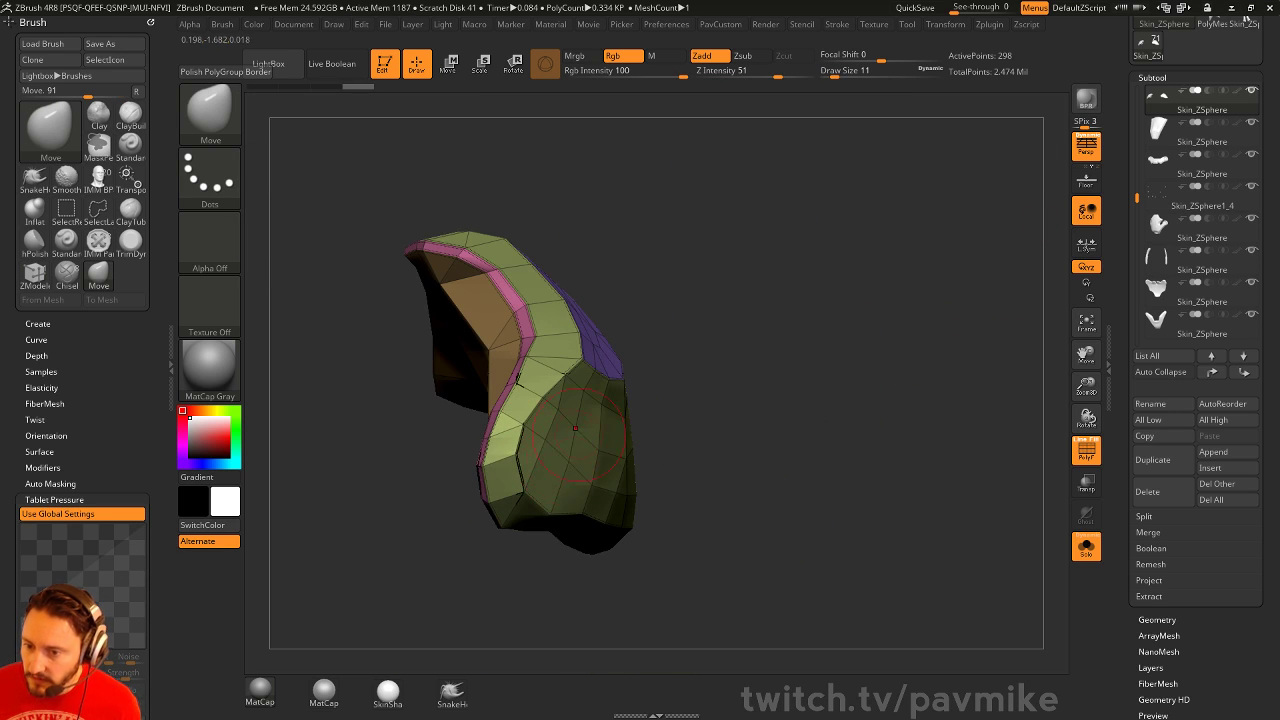
left_click_drag(611, 424, 580, 450, "shift")
right_click_drag(606, 432, 800, 396)
left_click_drag(650, 455, 620, 470, "shift")
right_click_drag(720, 420, 872, 379)
left_click_drag(870, 378, 875, 368)
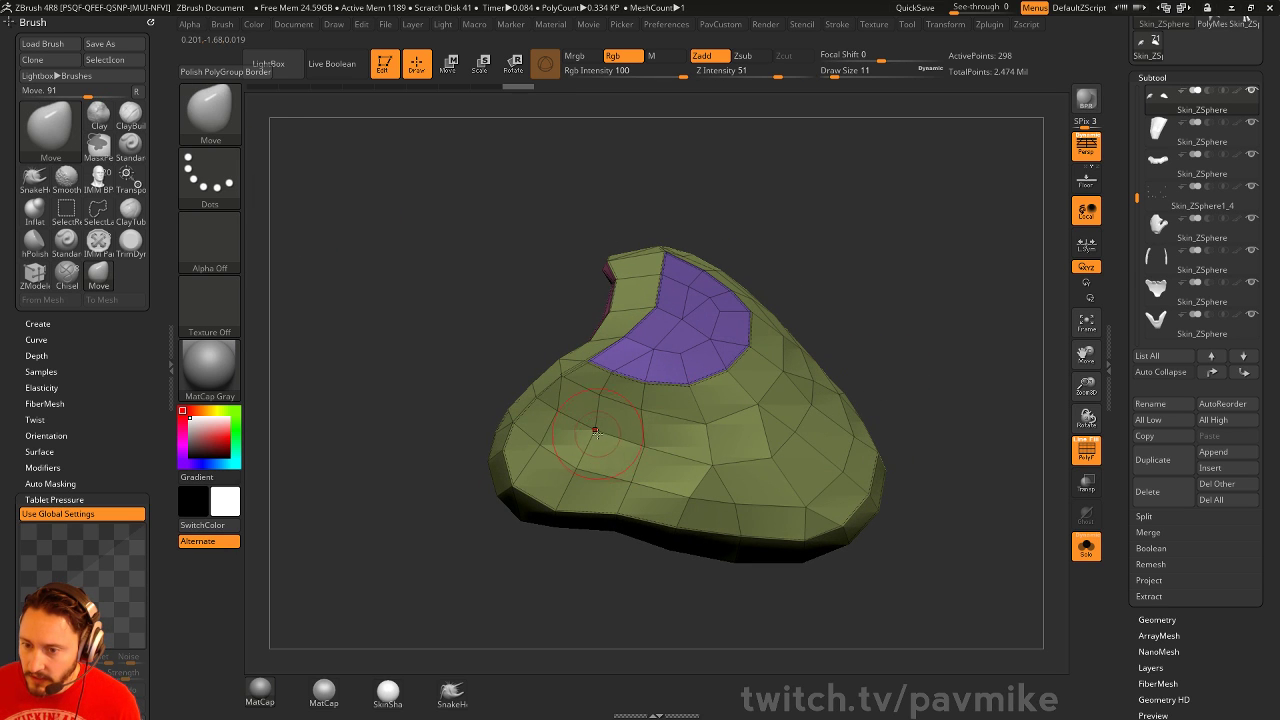
right_click_drag(764, 311, 795, 314)
left_click_drag(587, 467, 600, 456)
left_click_drag(440, 572, 640, 570)
mouse_move(696, 395)
left_mouse_down("alt")
mouse_move(794, 414)
mouse_move(711, 383)
left_mouse_up("alt")
left_click_drag(478, 443, 834, 287)
Switch back to ZModeler and set the point action to Split with Point as the target.
key("b")
key("z")
key("m")
key("space")
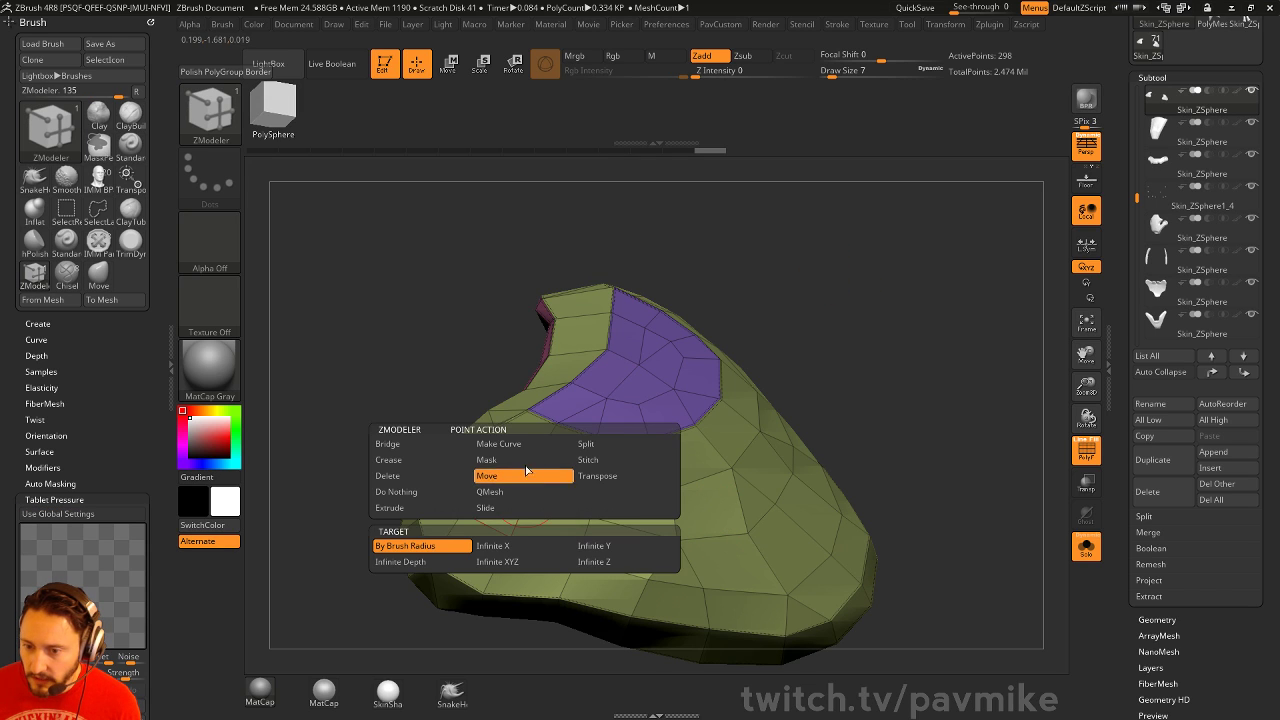
left_click(595, 447)
left_click(497, 547)
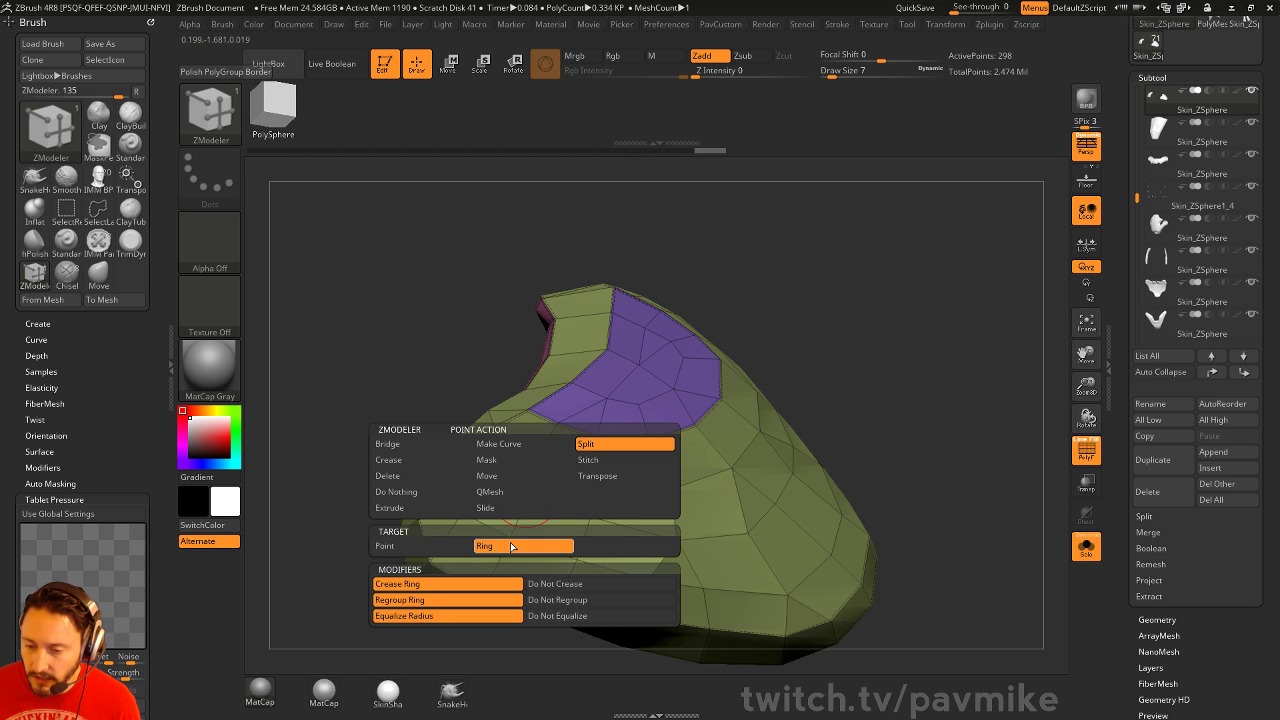
left_click(430, 547)
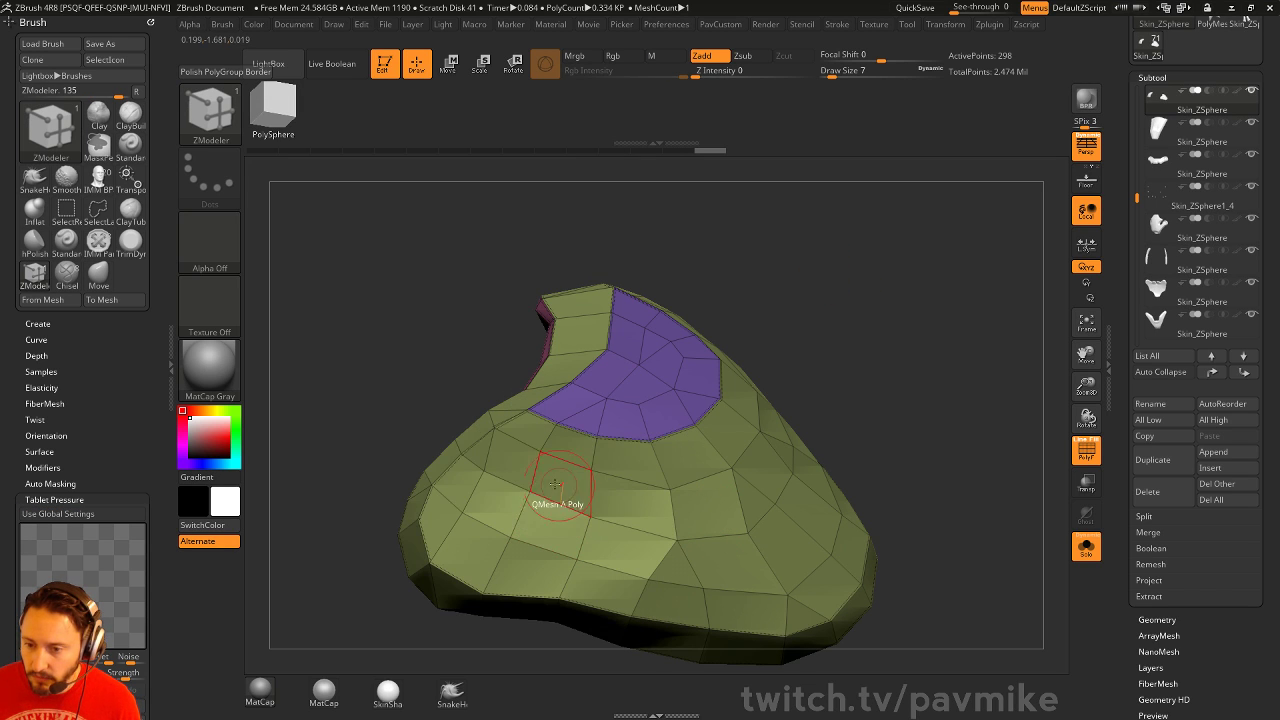
left_click(597, 518)
left_click_drag(915, 345, 919, 371)
key("ctrl+z")
key("ctrl+z")
Split two neighbouring points below the purple polygroup into small octagonal rings.
left_click(494, 460)
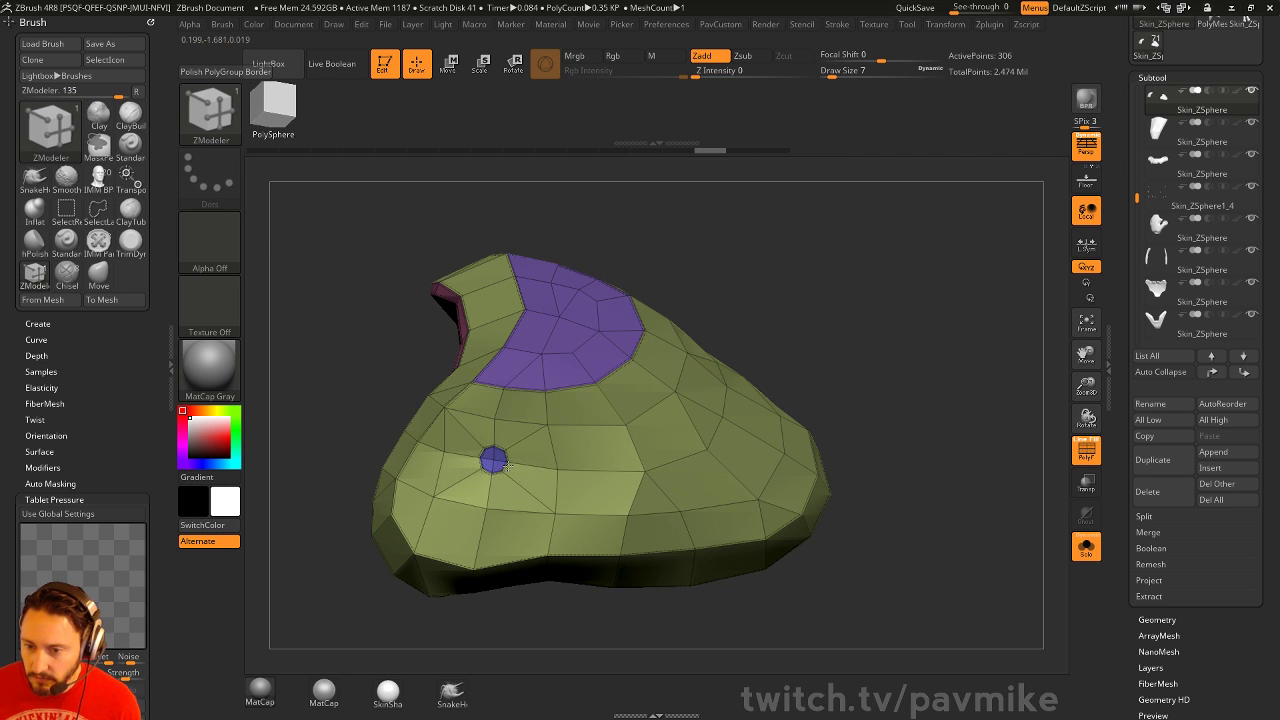
left_click(557, 469)
left_click_drag(916, 352, 939, 286, "alt")
Delete the single polygons directly above and below the thin strip joining the two octagons, using the ZModeler Delete polygon action.
key("space")
key("space")
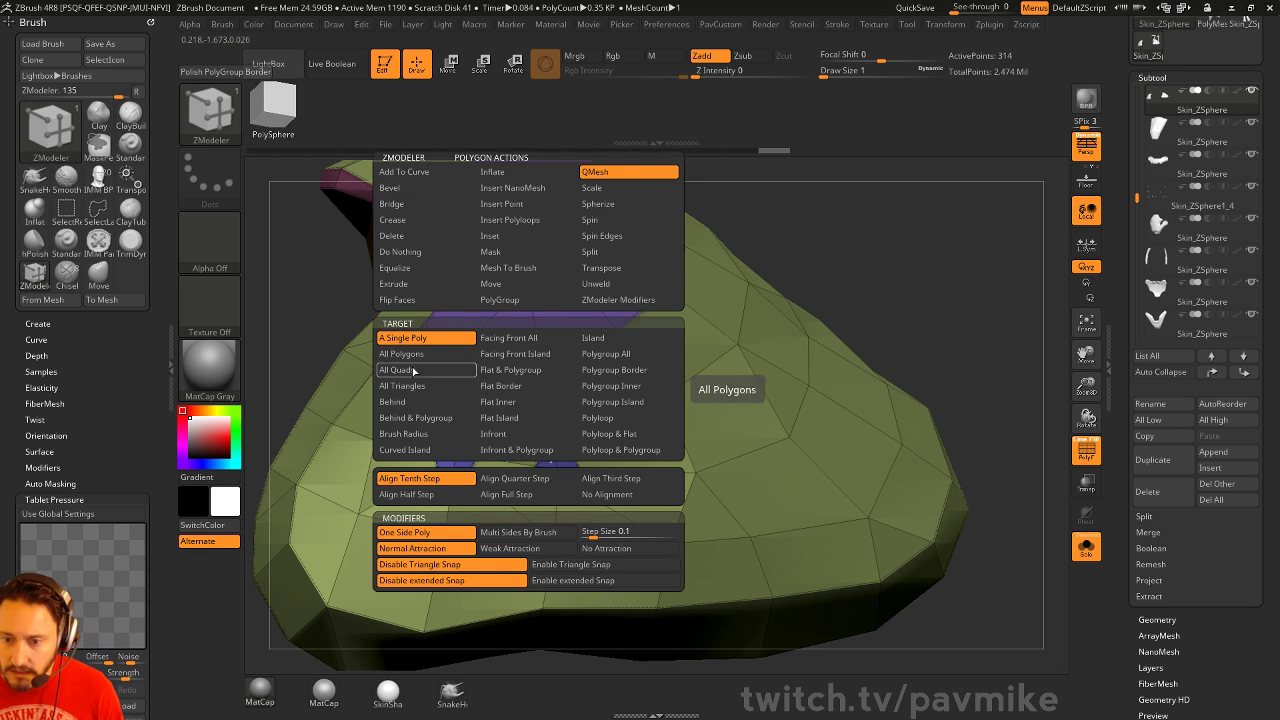
left_click(391, 236)
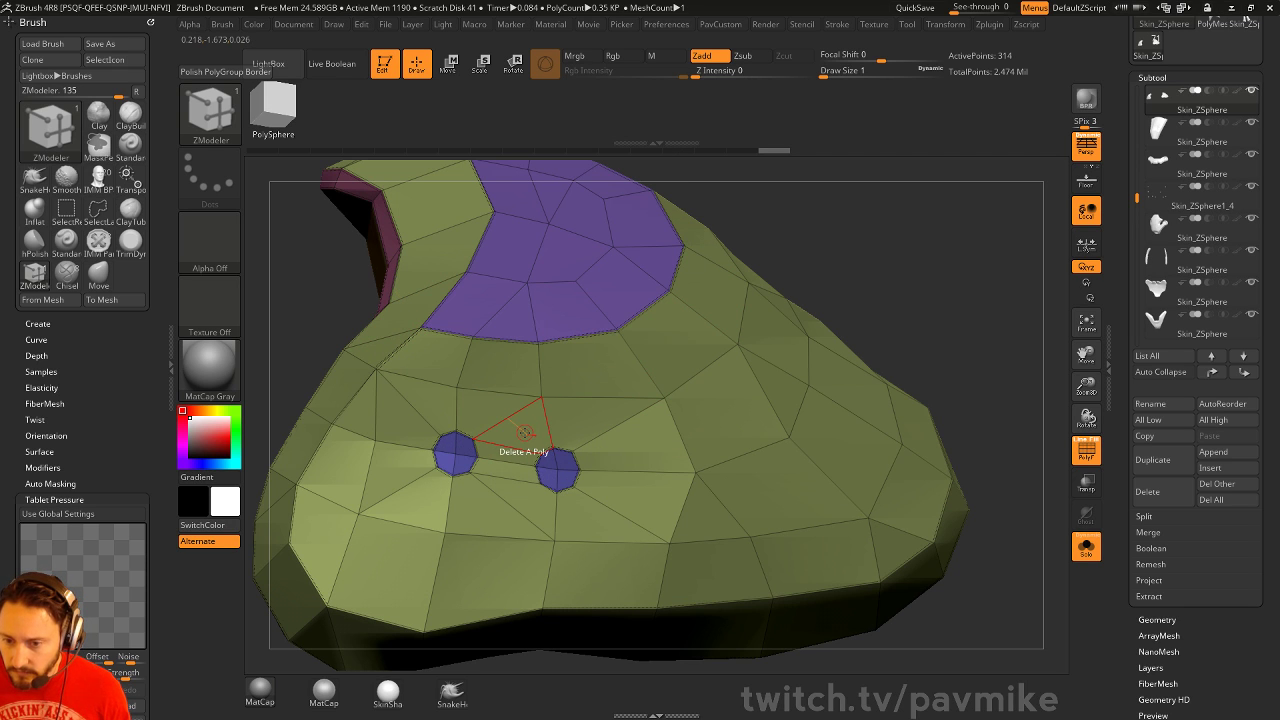
left_click(526, 497)
left_click(480, 508)
left_click(515, 432)
left_click(486, 410)
Fill the gaps above and below the strip between the octagons using the ZModeler Bridge action with Edges as the target.
left_click_drag(834, 227, 834, 262, "alt")
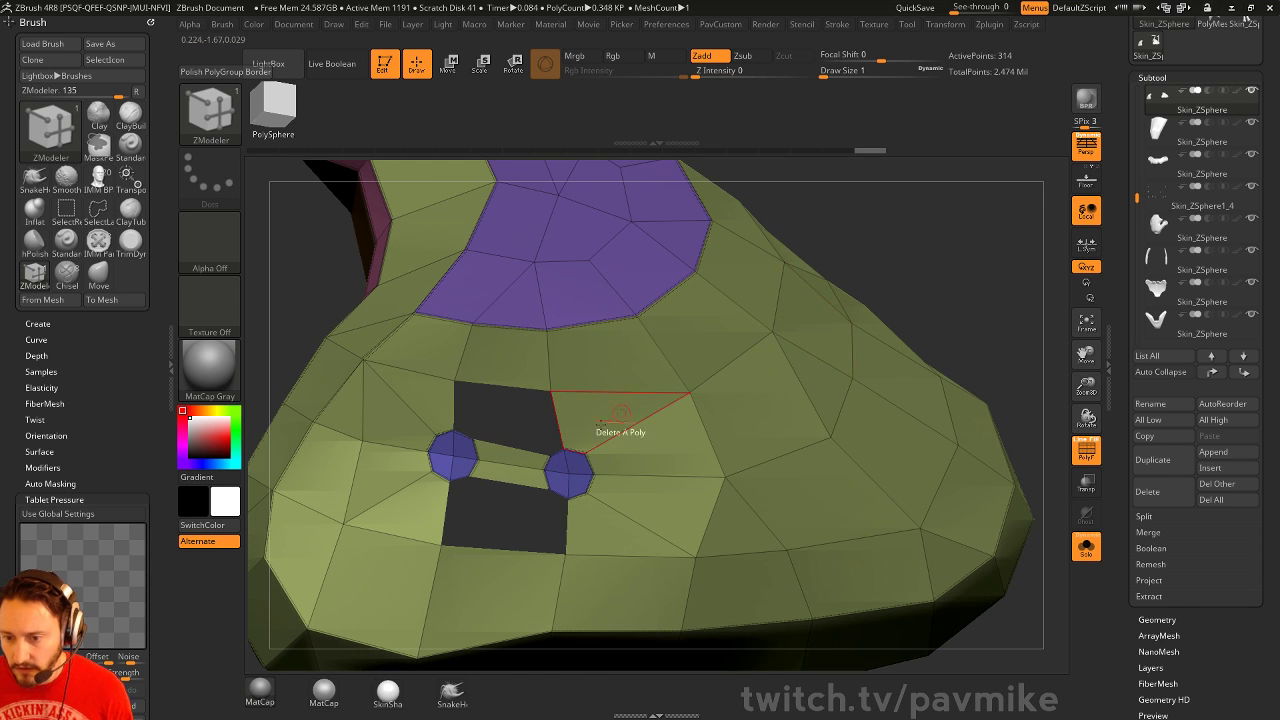
key("space")
left_click(440, 364)
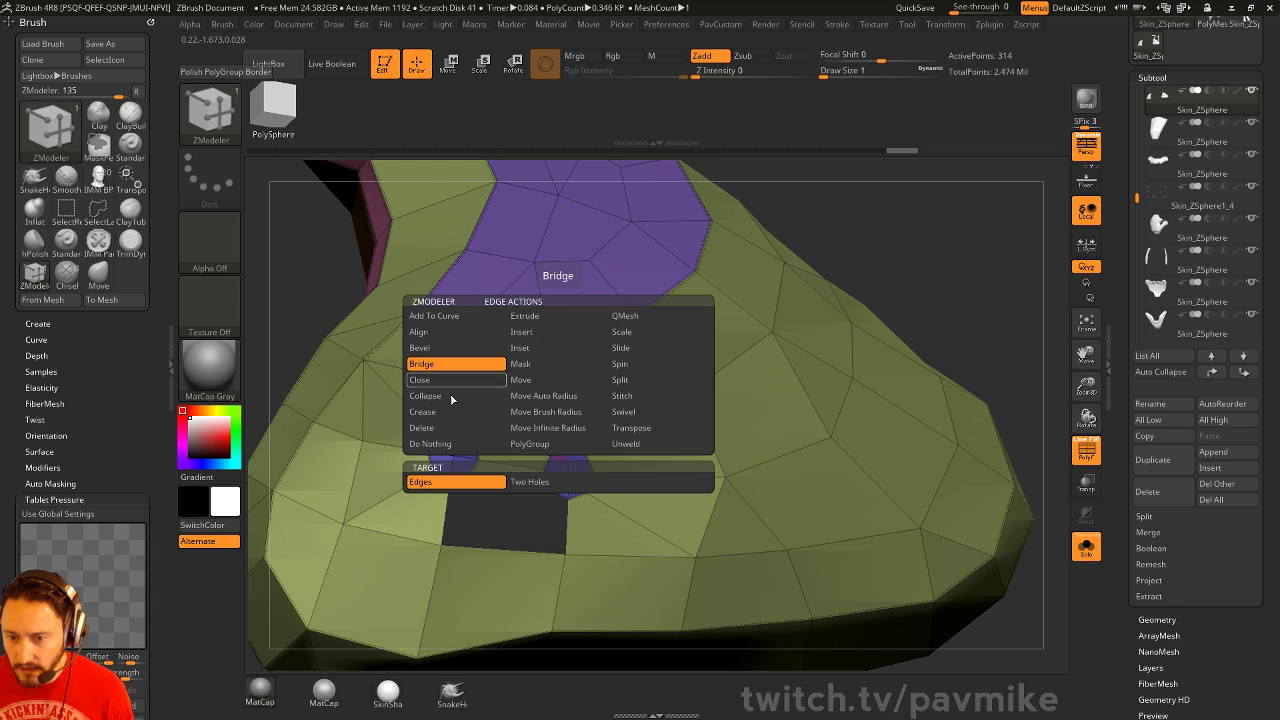
left_click(528, 486)
left_click(477, 484)
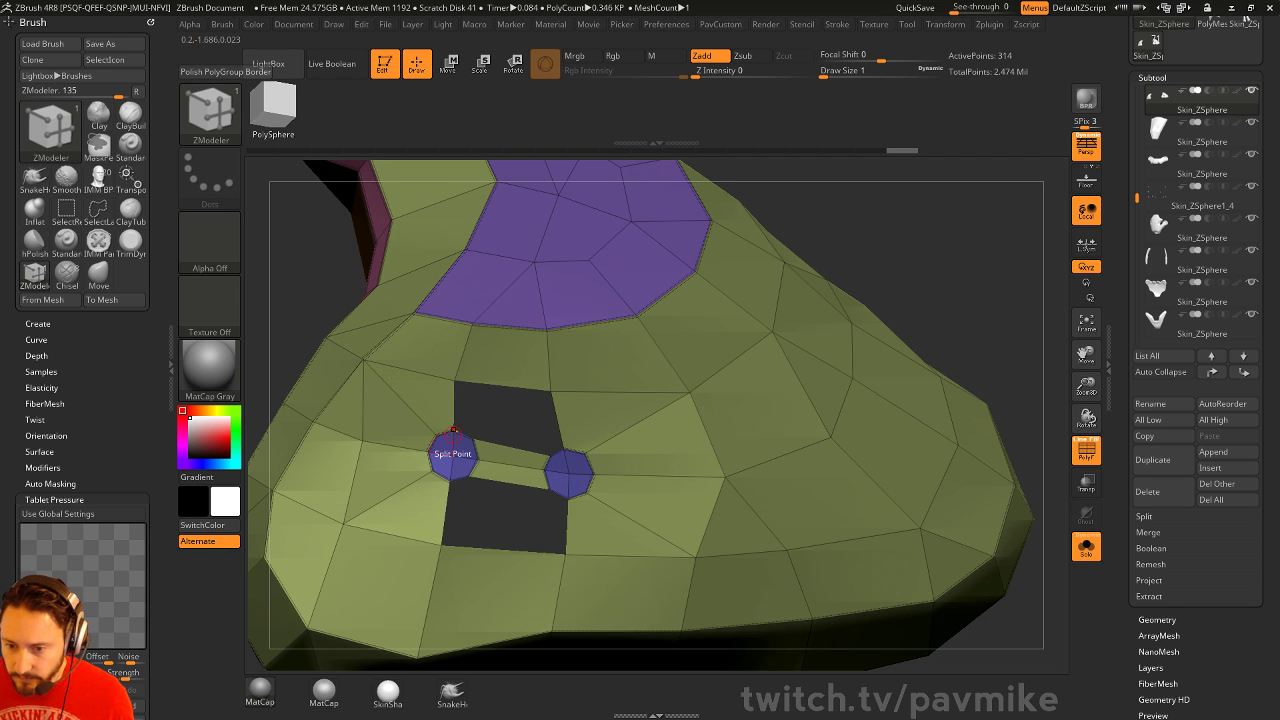
left_click(553, 452)
left_click(453, 403)
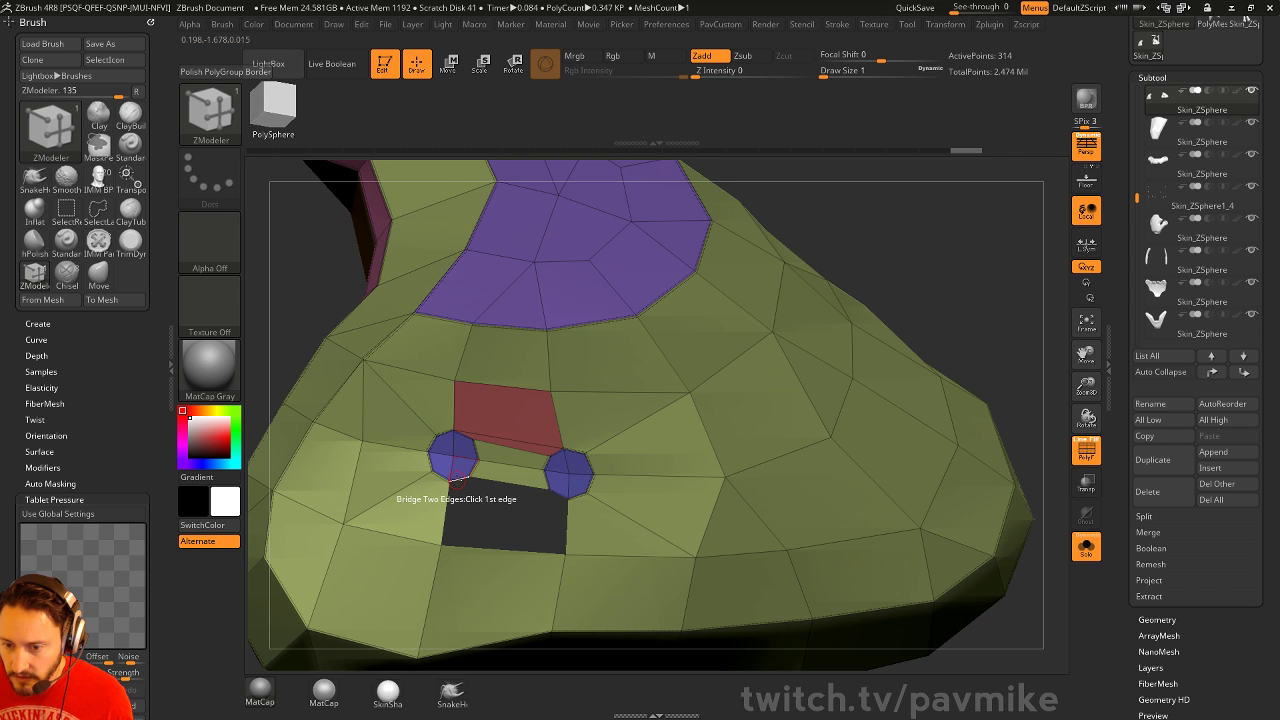
left_click(555, 493)
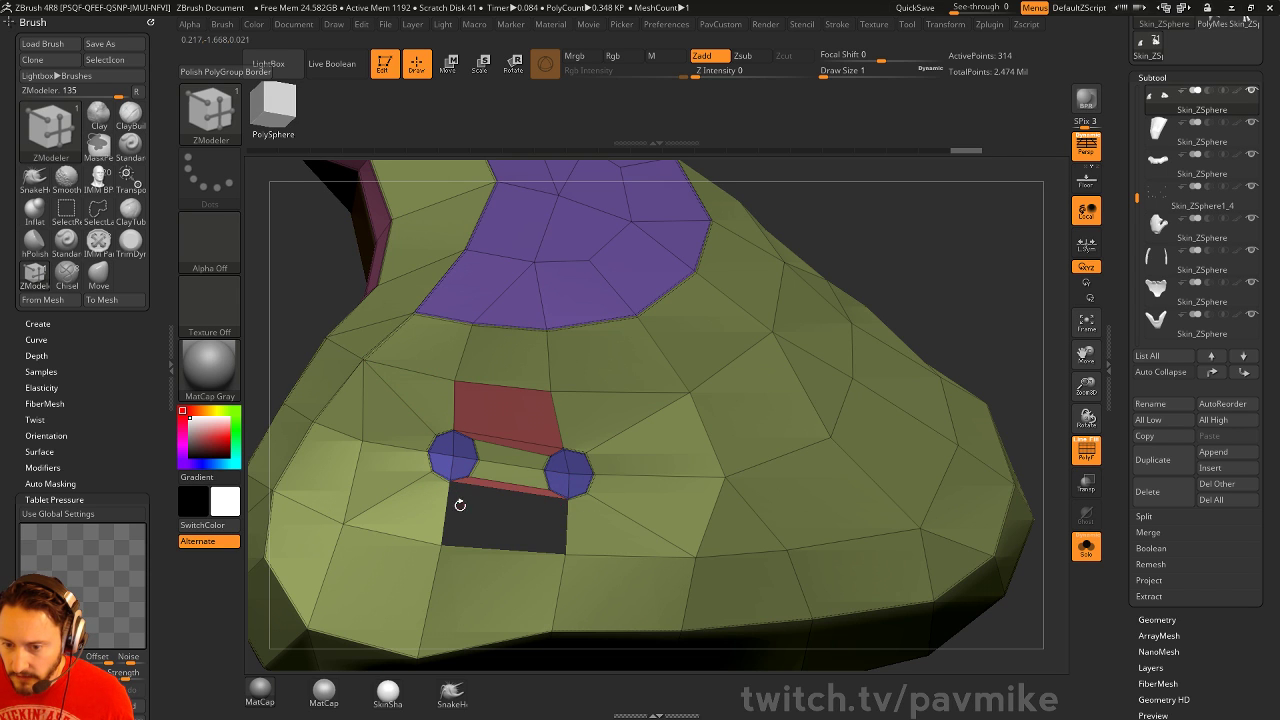
left_click(546, 523)
left_click_drag(920, 274, 930, 269)
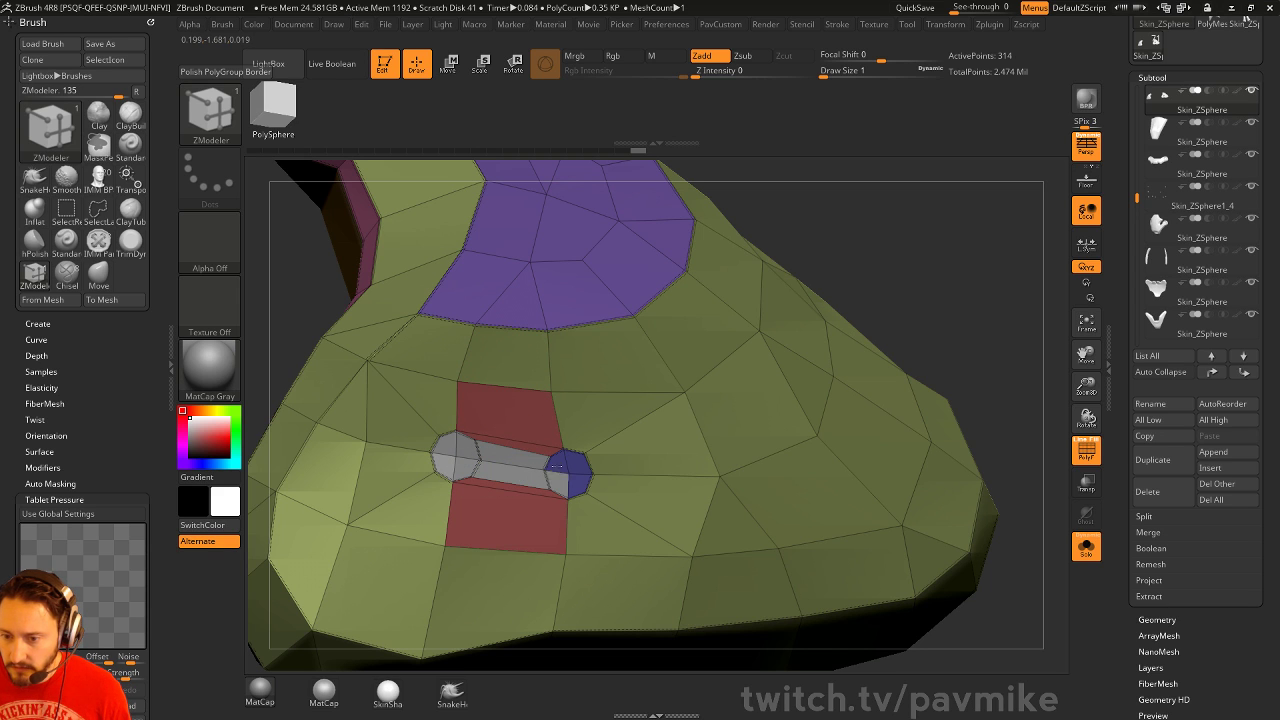
Extrude the slot-shaped polygroup outward using the ZModeler QMesh polygon action with Polygroup All as the target.
right_click_drag(529, 447, 603, 404)
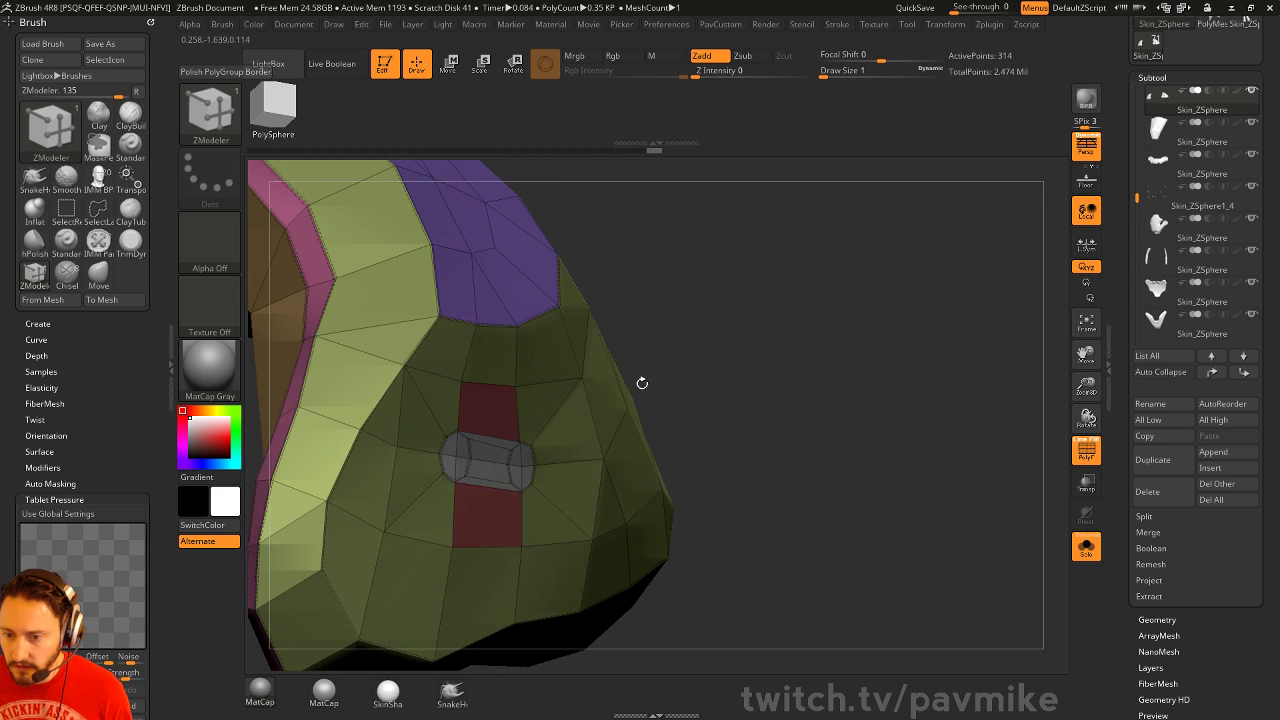
key("space")
left_click(547, 171)
left_click(530, 354)
left_click_drag(450, 449, 490, 457)
left_click_drag(751, 360, 625, 410)
left_click(487, 458, "ctrl+shift")
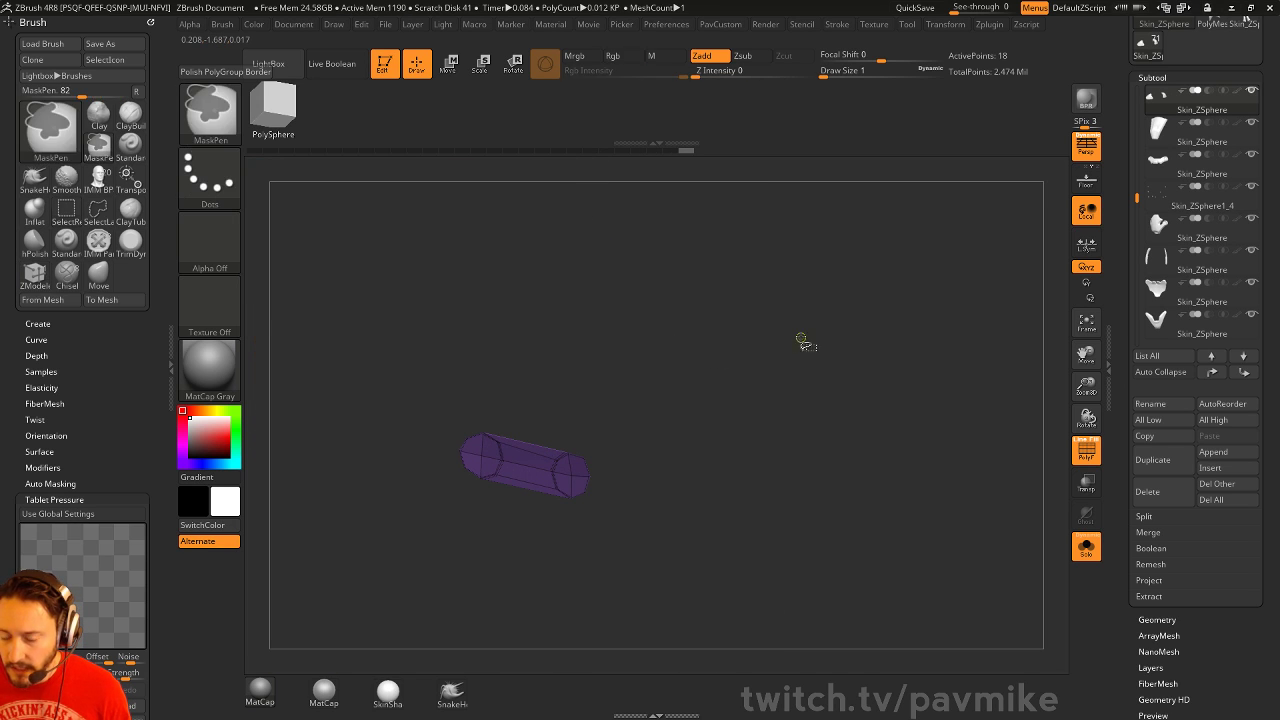
left_click_drag(829, 334, 800, 360, "ctrl+shift")
Shrink the extruded slot's cap with the ZModeler Scale action, using Polygroup All and Local Symmetry, and briefly preview the mesh smoothed.
key("space")
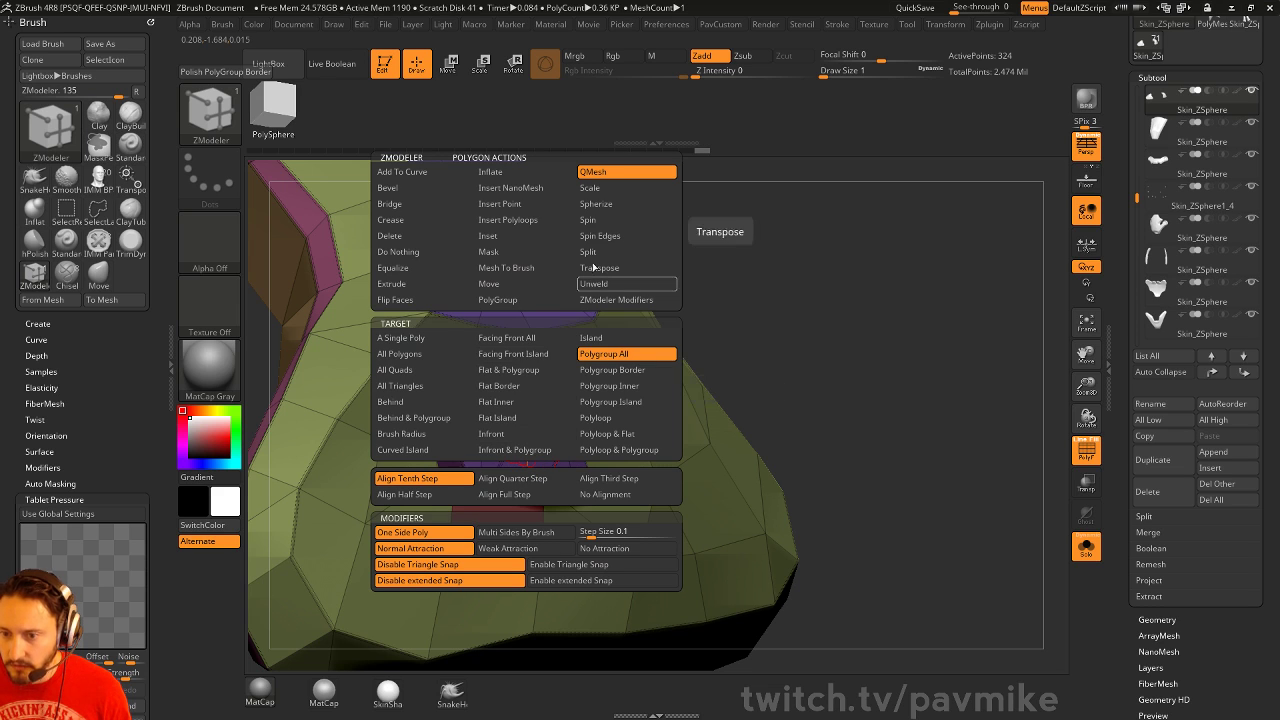
left_click(600, 188)
left_click(604, 356)
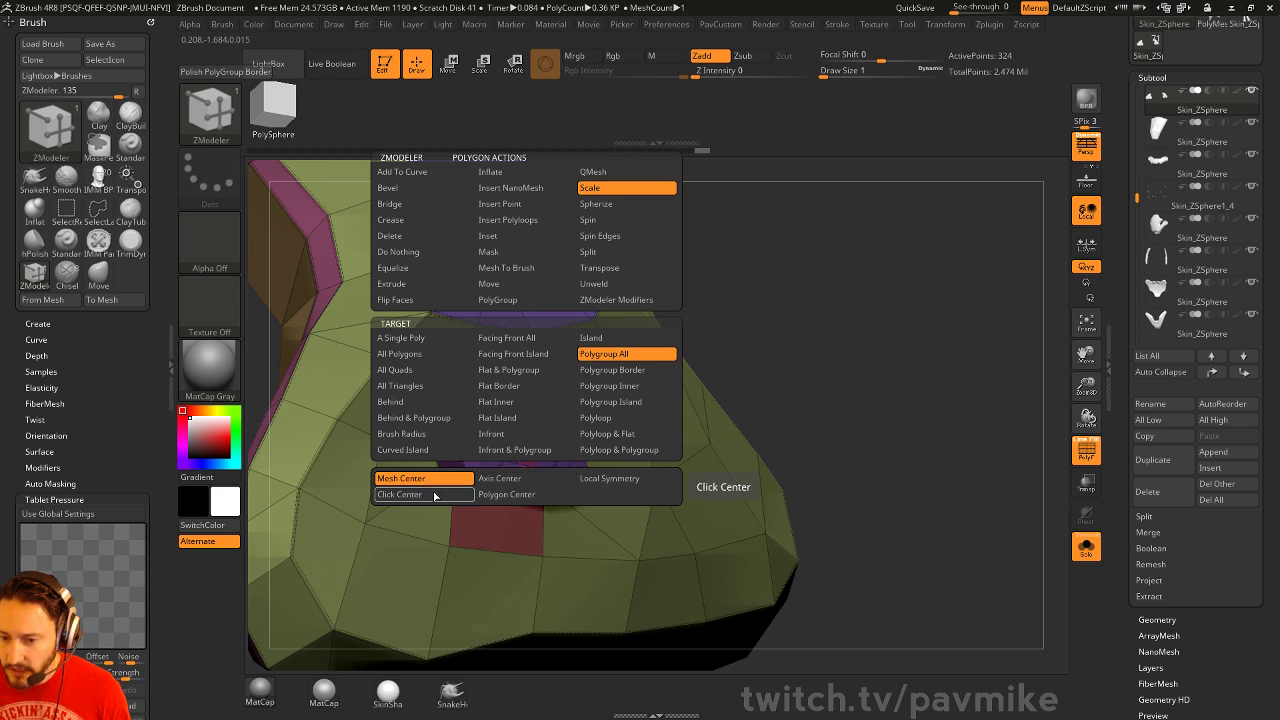
left_click(609, 479)
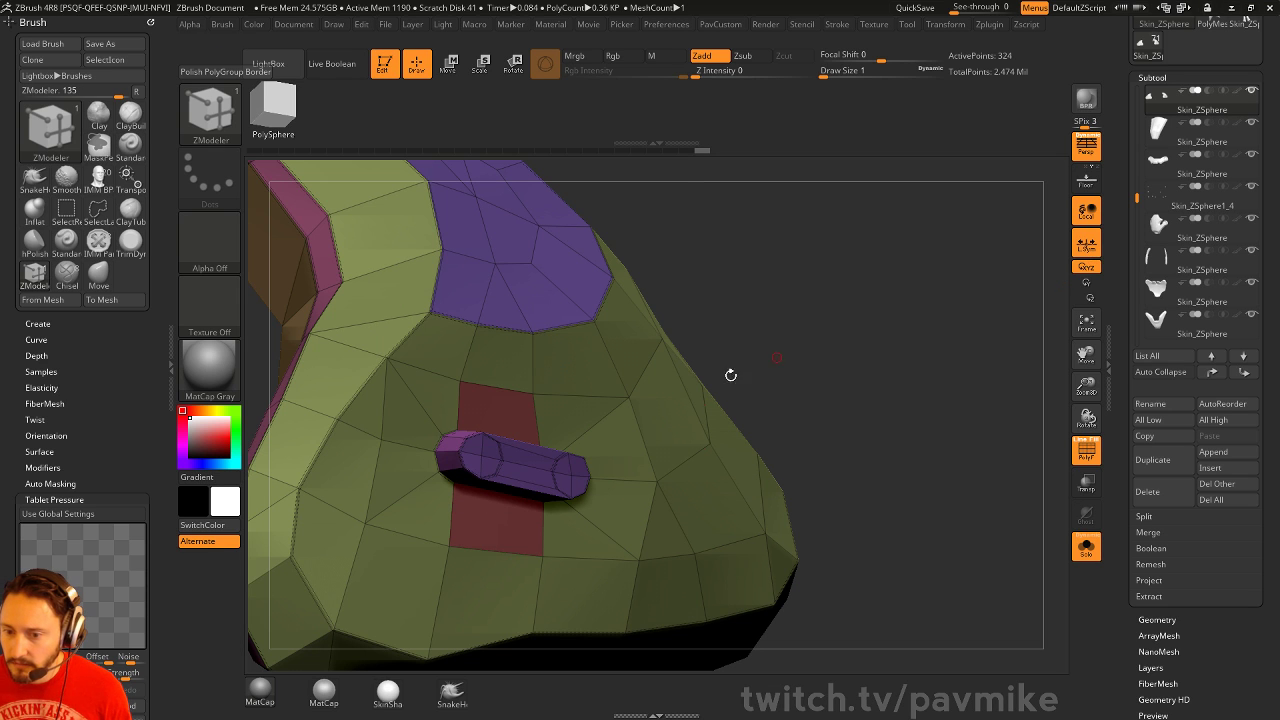
left_click_drag(523, 455, 475, 464)
left_click_drag(930, 290, 895, 266)
key("d")
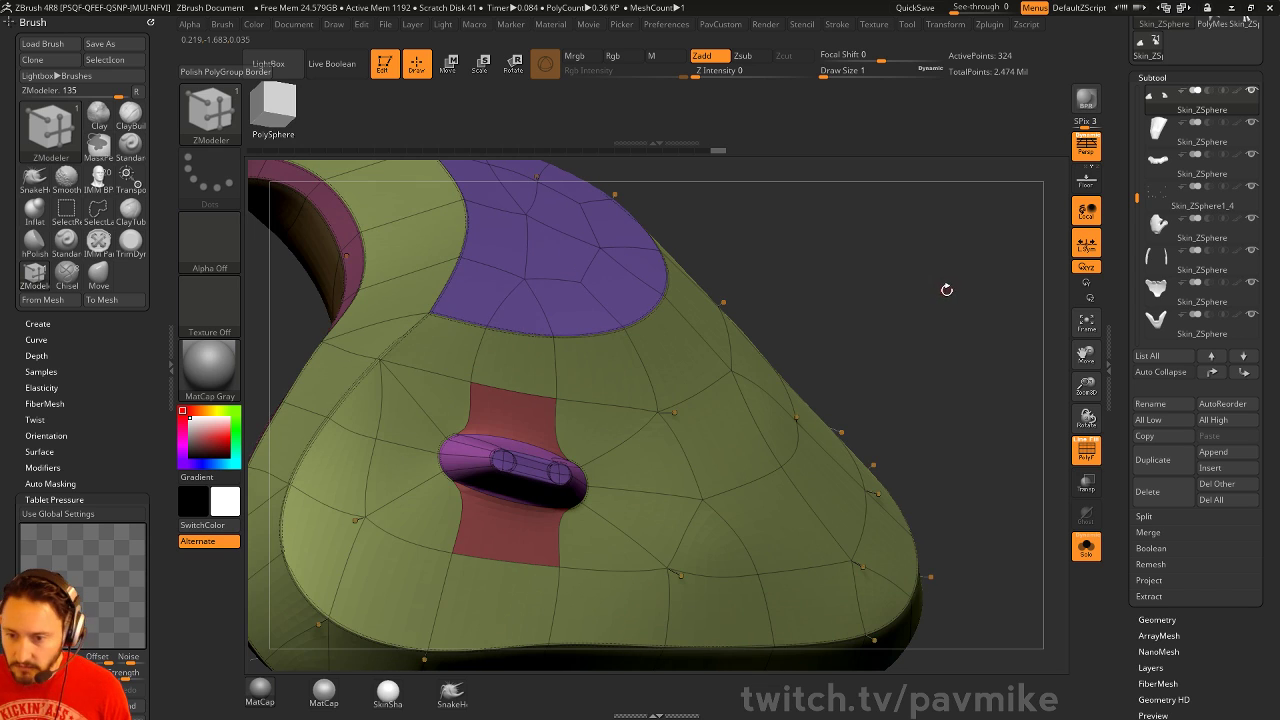
left_click_drag(1042, 459, 980, 431)
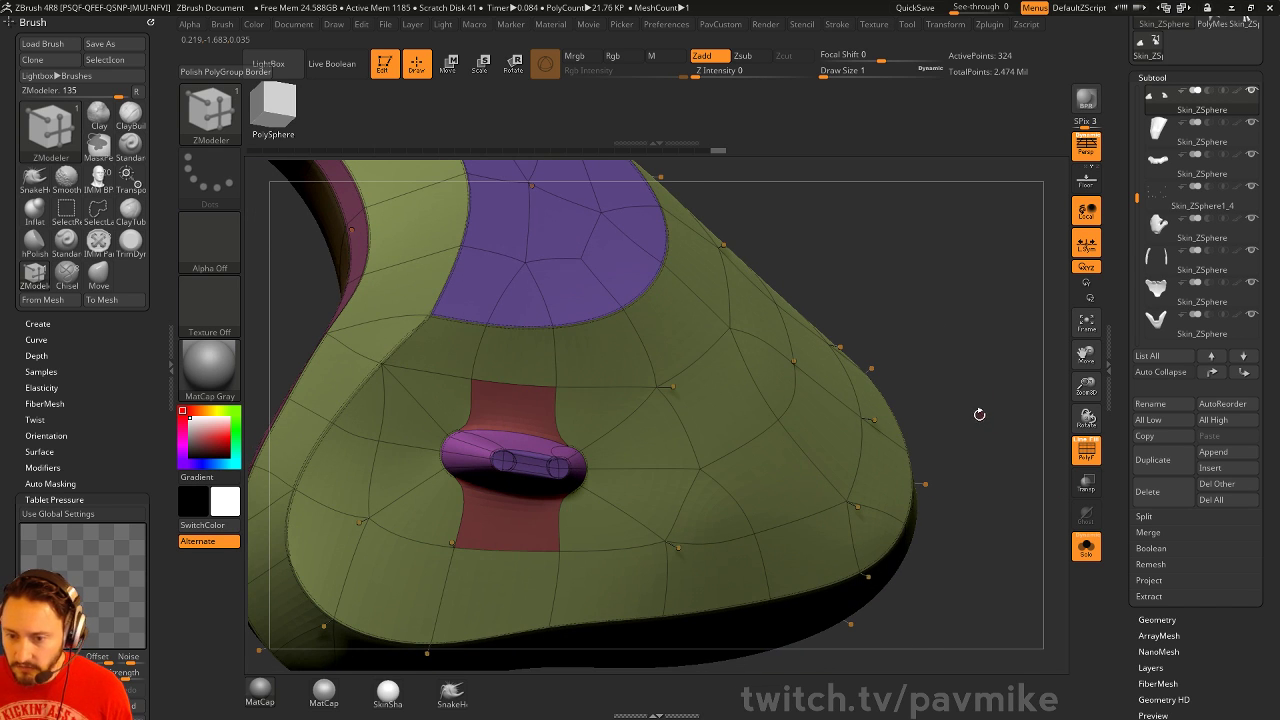
key("shift+d")
Add supporting edge loops around the base and the sides of the raised slot detail with ZModeler.
key("space")
key("space")
left_click(462, 332)
left_click(438, 481)
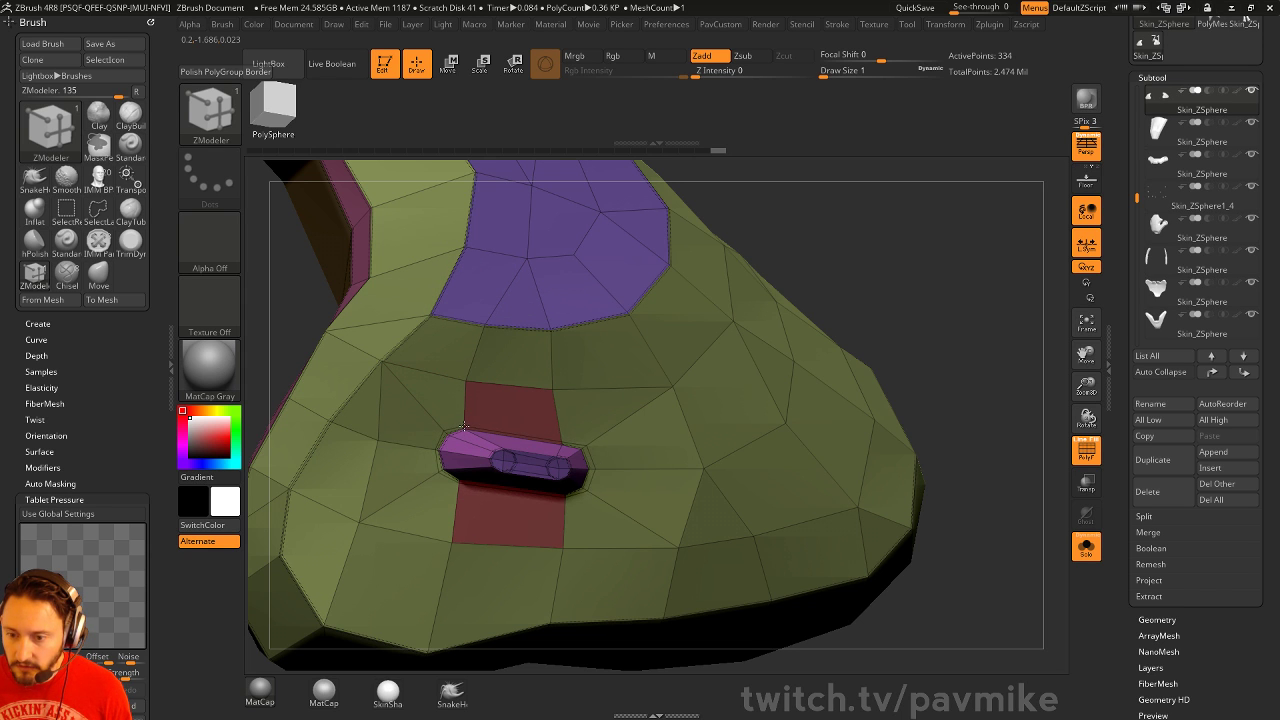
left_click_drag(839, 268, 785, 270)
left_click_drag(868, 220, 874, 310, "alt")
left_click(432, 460)
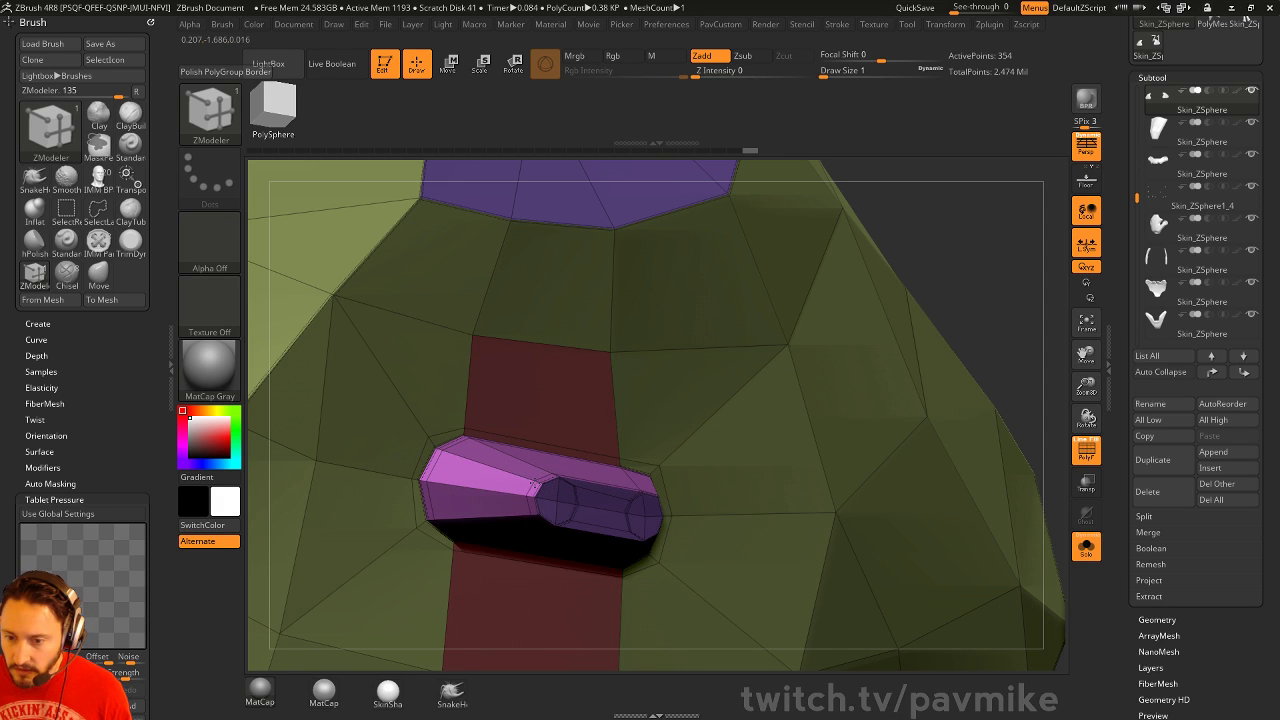
Display the shoulder armor with Dynamic Subdivision smoothing and without its PolyFrame lines.
left_click_drag(900, 278, 877, 231, "alt")
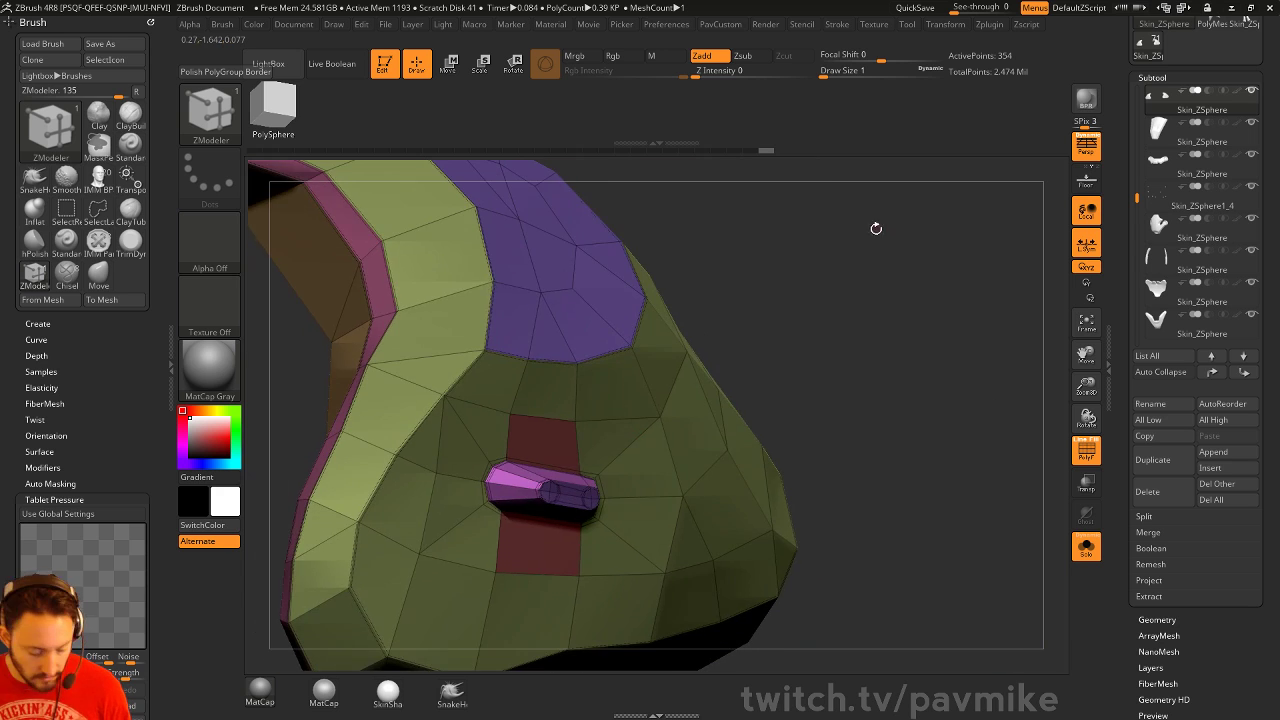
key("d")
left_click(1082, 446)
mouse_move(960, 400)
left_mouse_down()
mouse_move(946, 380)
mouse_move(956, 341)
mouse_move(970, 381)
left_mouse_up()
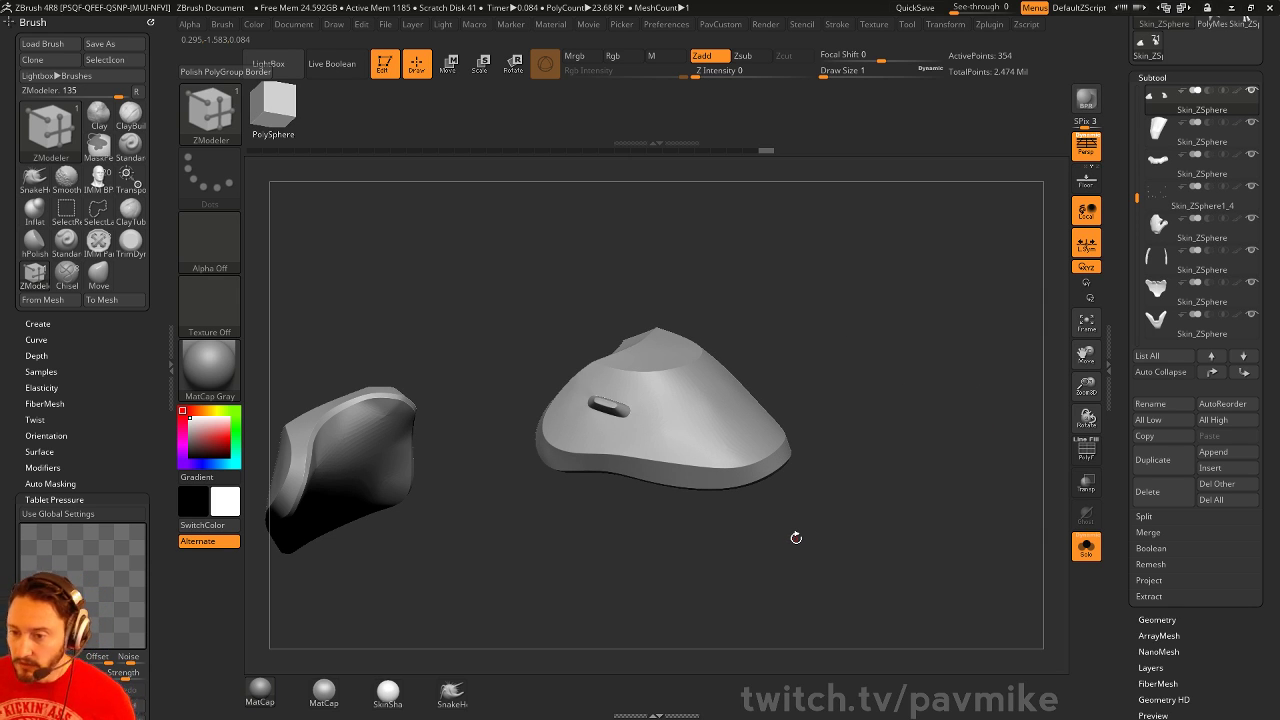
left_click_drag(889, 324, 868, 244)
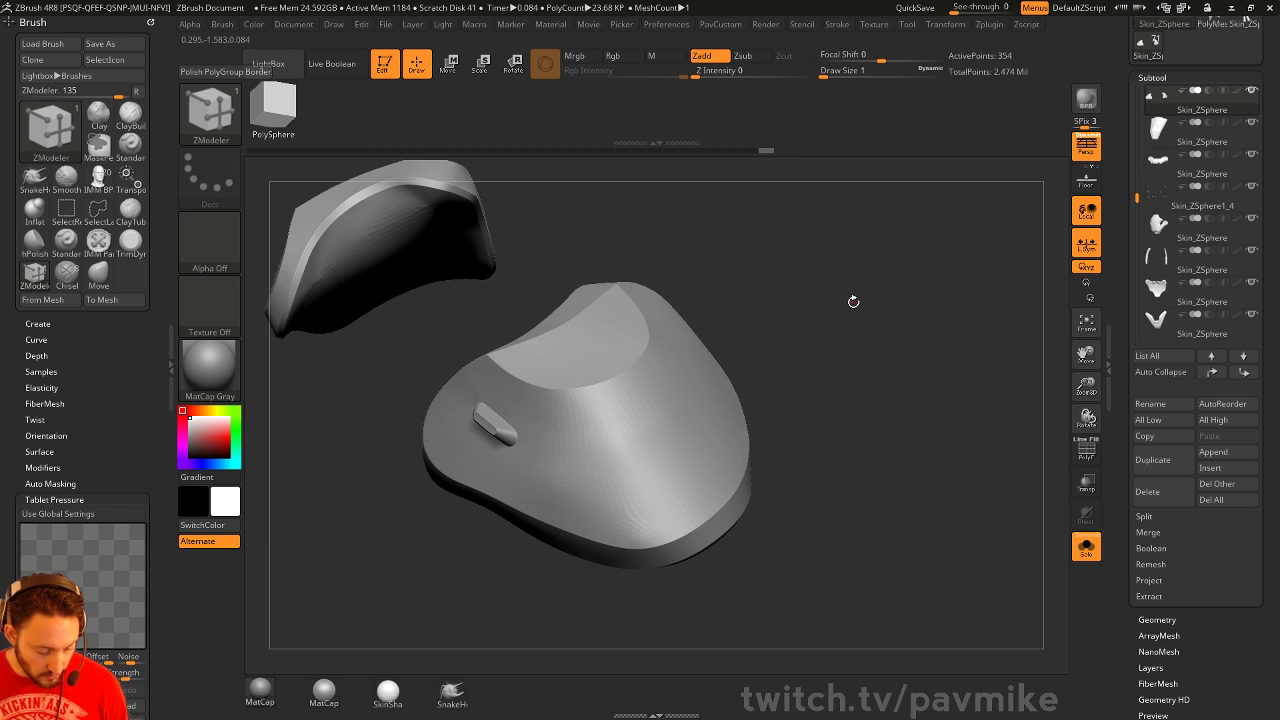
Hide every subtool except the shoulder armor in the subtool list.
left_click_drag(1123, 306, 1123, 360)
left_click(1212, 427, "shift")
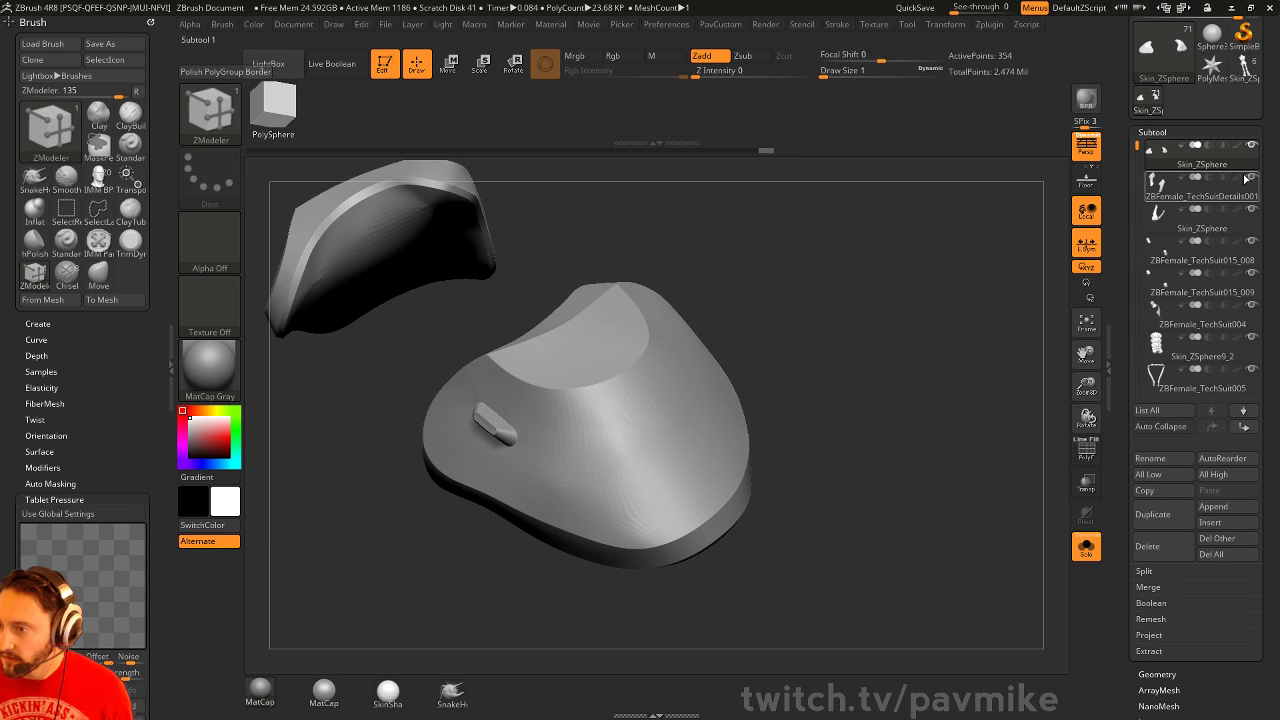
left_click(1250, 149, "shift")
left_click(1200, 188)
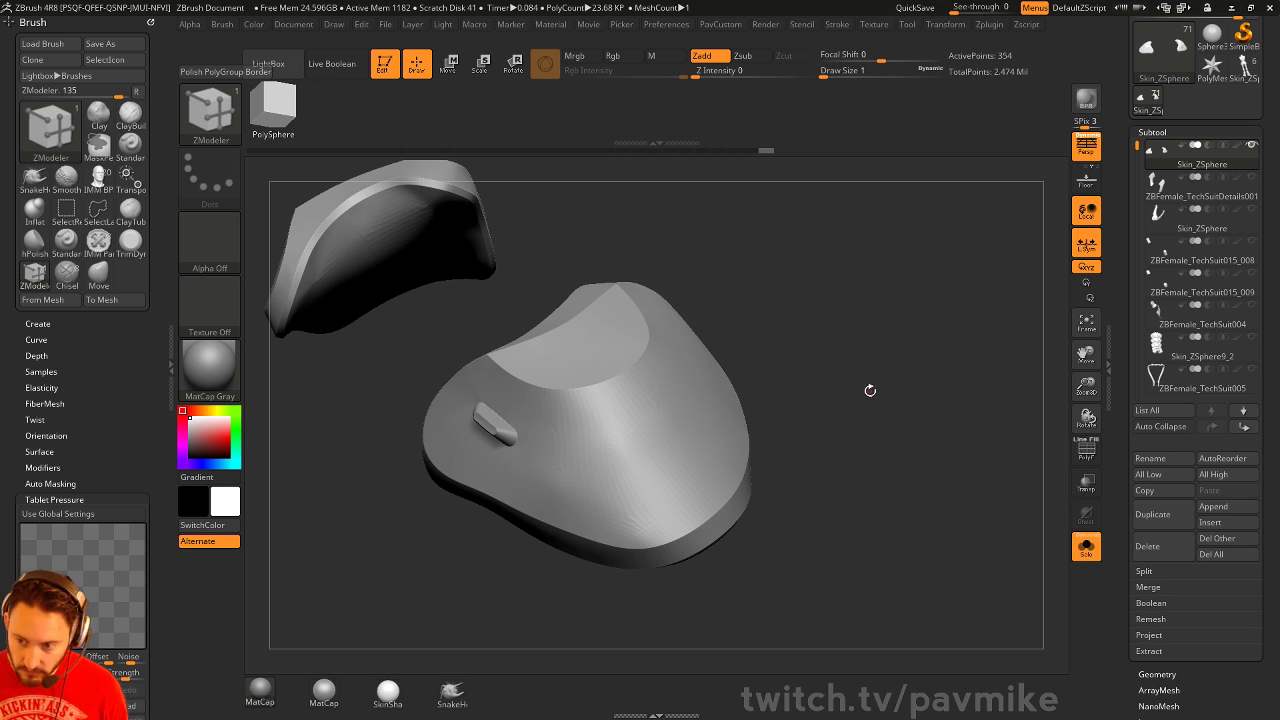
Insert the BallRadar mesh from the IMM Boolean brush on the shoulder armor's outer surface, using draw size 13.
key("b")
key("i")
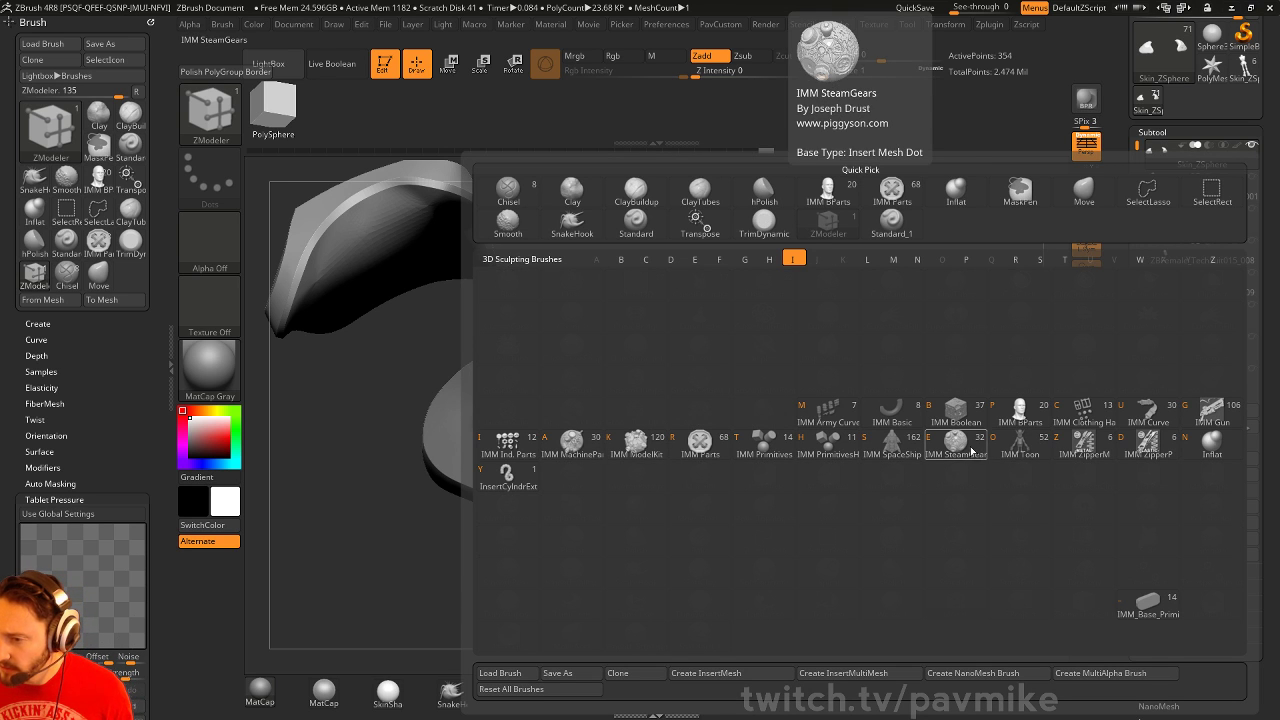
left_click(956, 410)
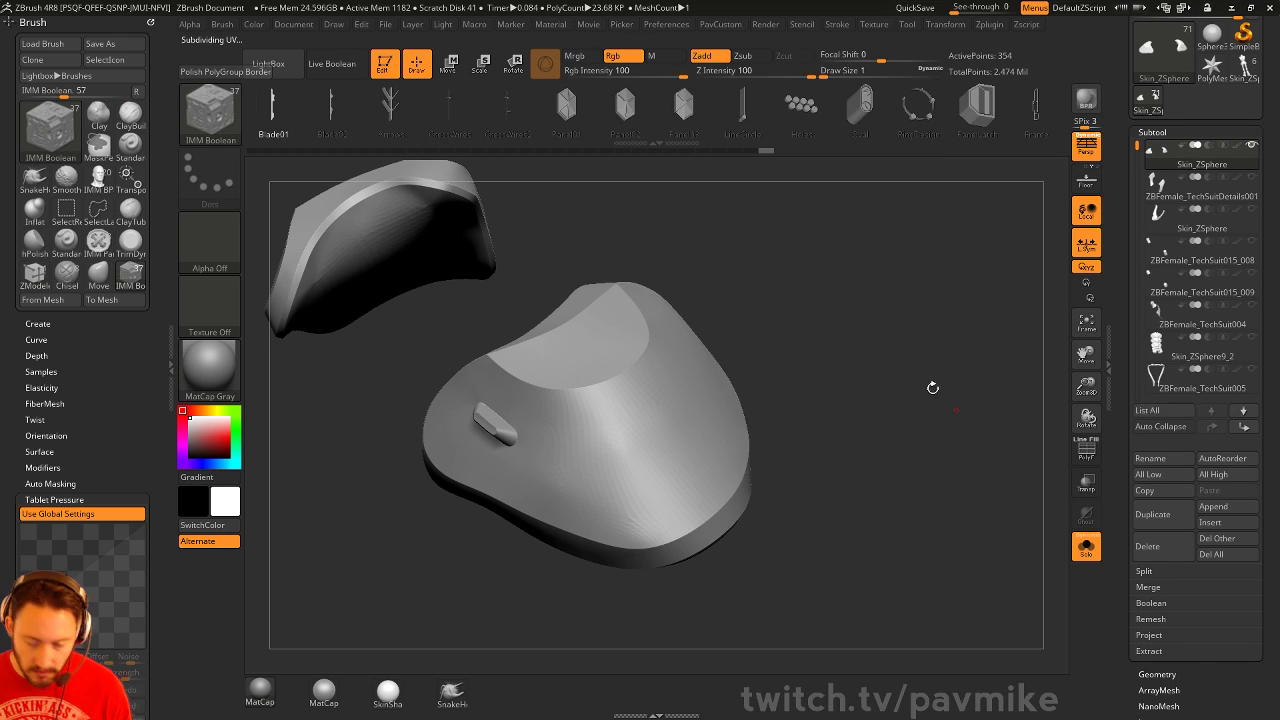
key("m")
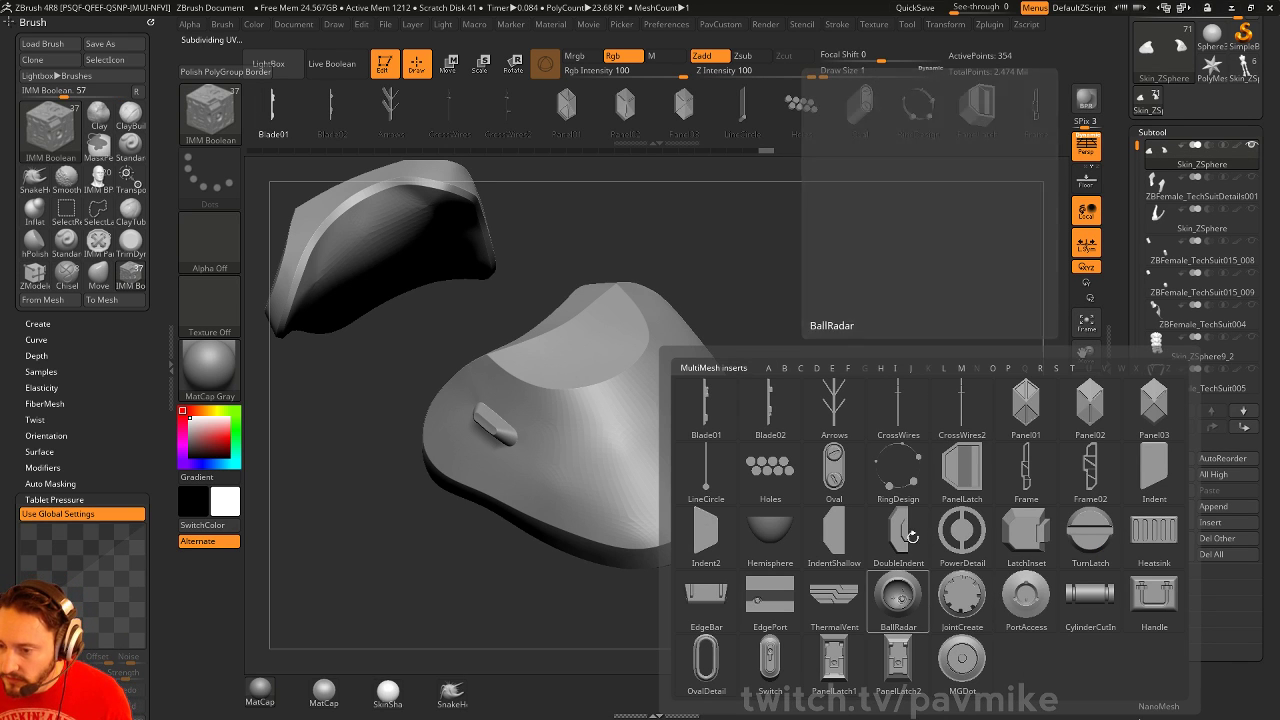
left_click(898, 595)
left_click_drag(908, 466, 737, 425)
key("s")
left_click_drag(669, 398, 686, 379)
left_click_drag(820, 390, 951, 400)
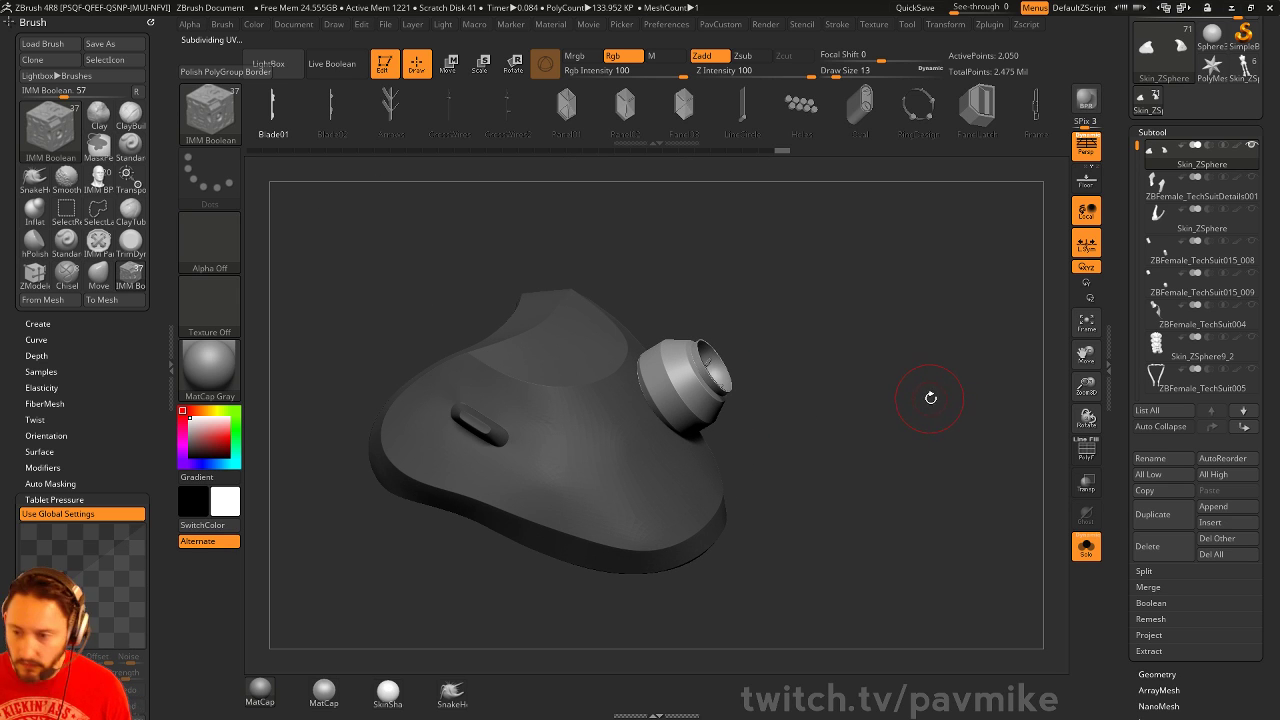
Split the BallRadar into its own subtool and subtract it from the armor in Live Boolean, with Solo mode off.
key("space")
left_click(926, 390)
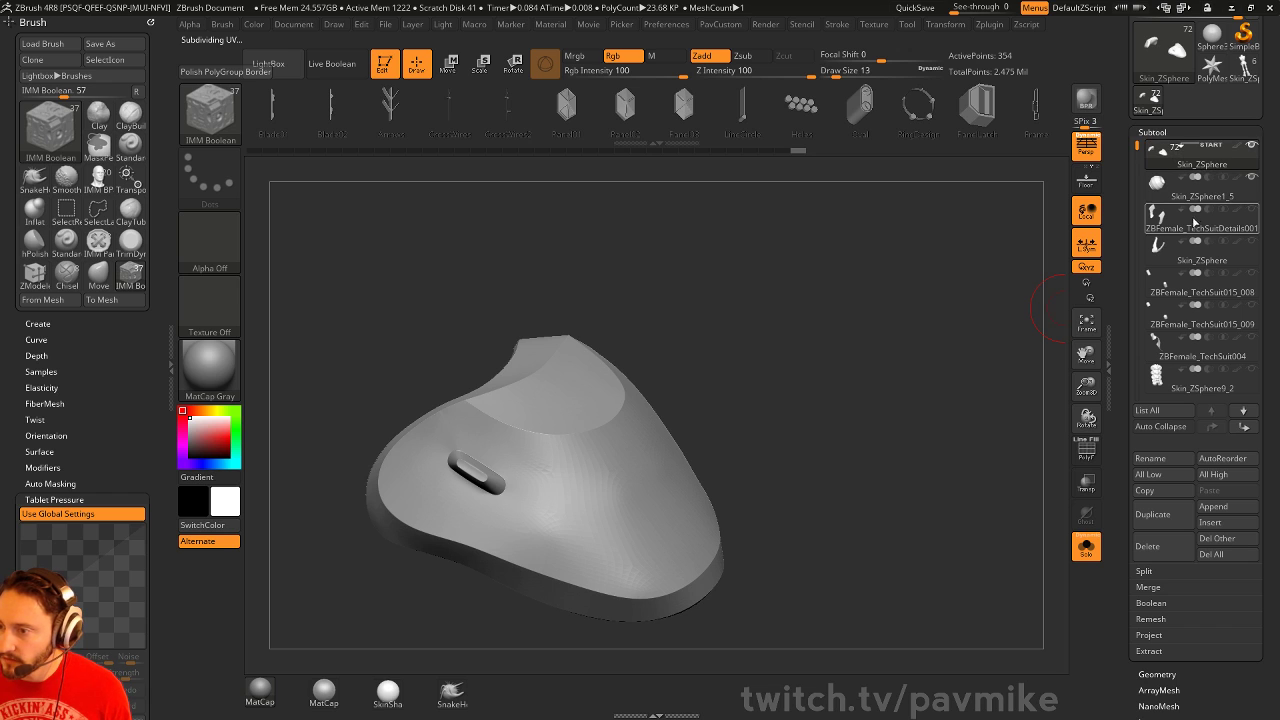
left_click_drag(922, 316, 882, 336)
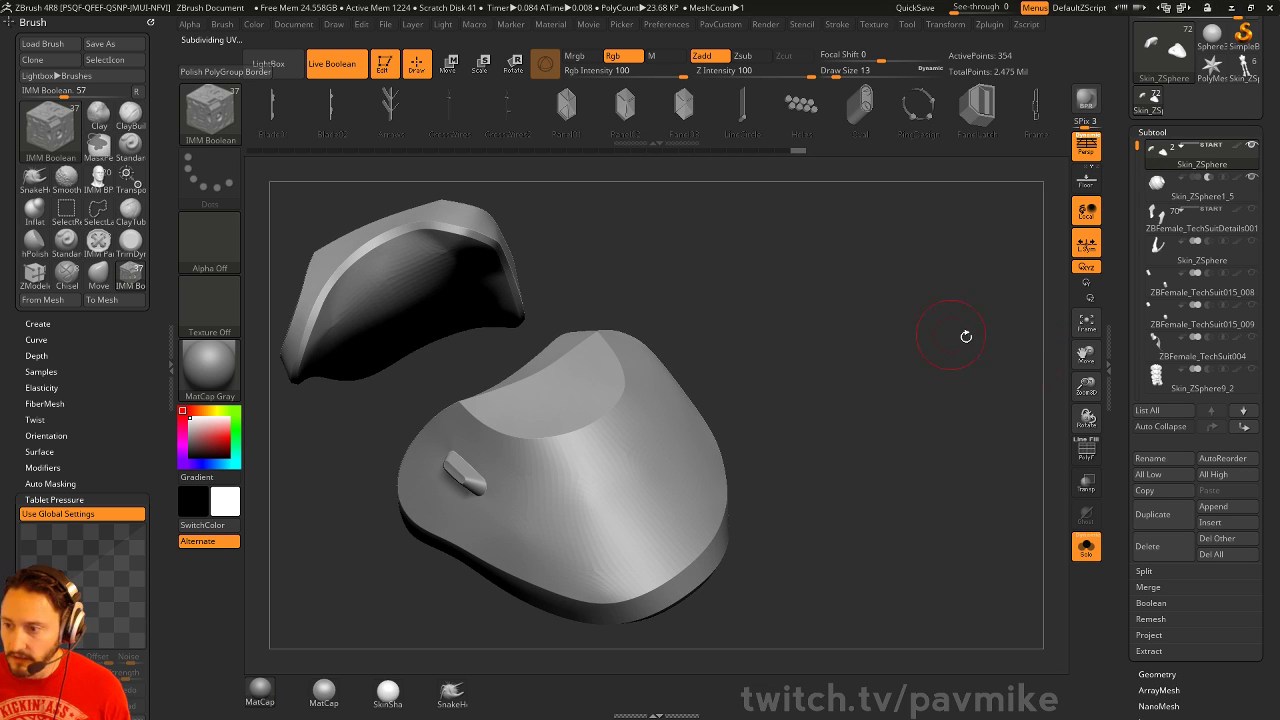
left_click(1087, 548)
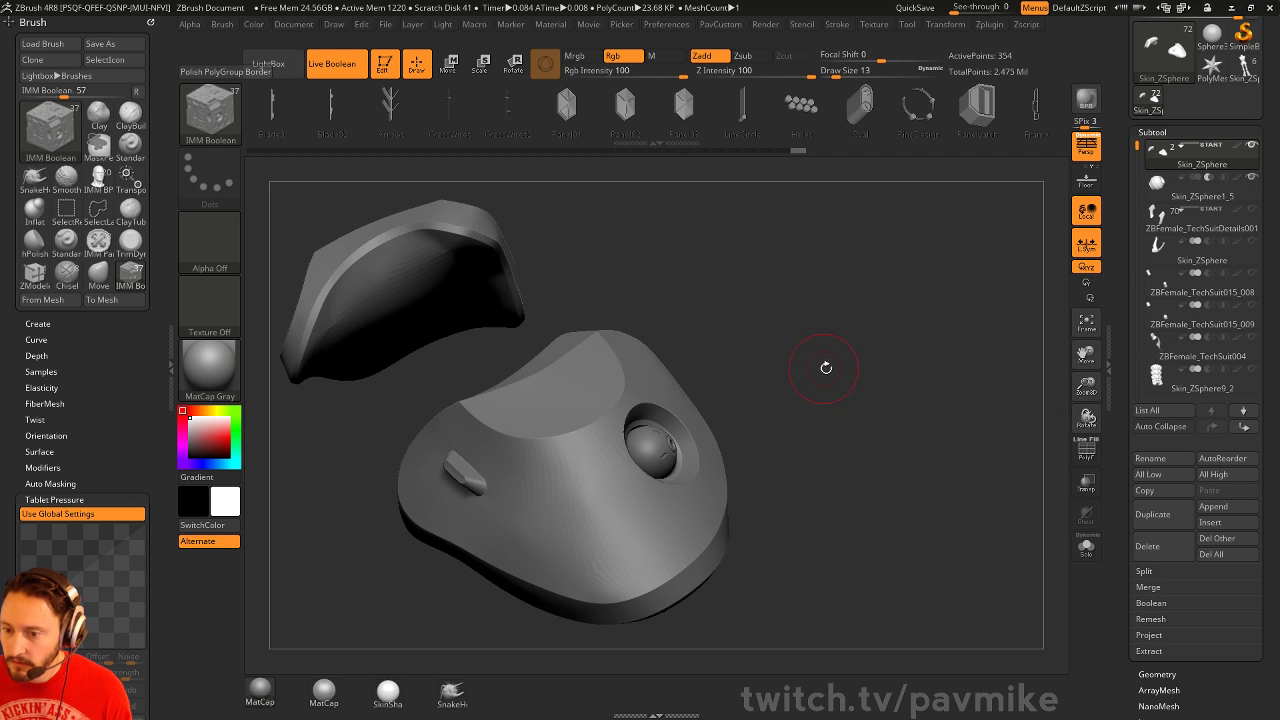
key("w")
left_click_drag(826, 367, 882, 340)
mouse_move(716, 389)
left_mouse_down()
mouse_move(755, 381)
mouse_move(719, 372)
mouse_move(723, 401)
mouse_move(735, 392)
mouse_move(705, 398)
left_mouse_up()
key("ctrl+z")
Select the BallRadar subtool and adjust its position in the armor along the X axis.
left_click(1165, 194)
left_click_drag(783, 315, 998, 318)
left_click_drag(828, 372, 740, 378)
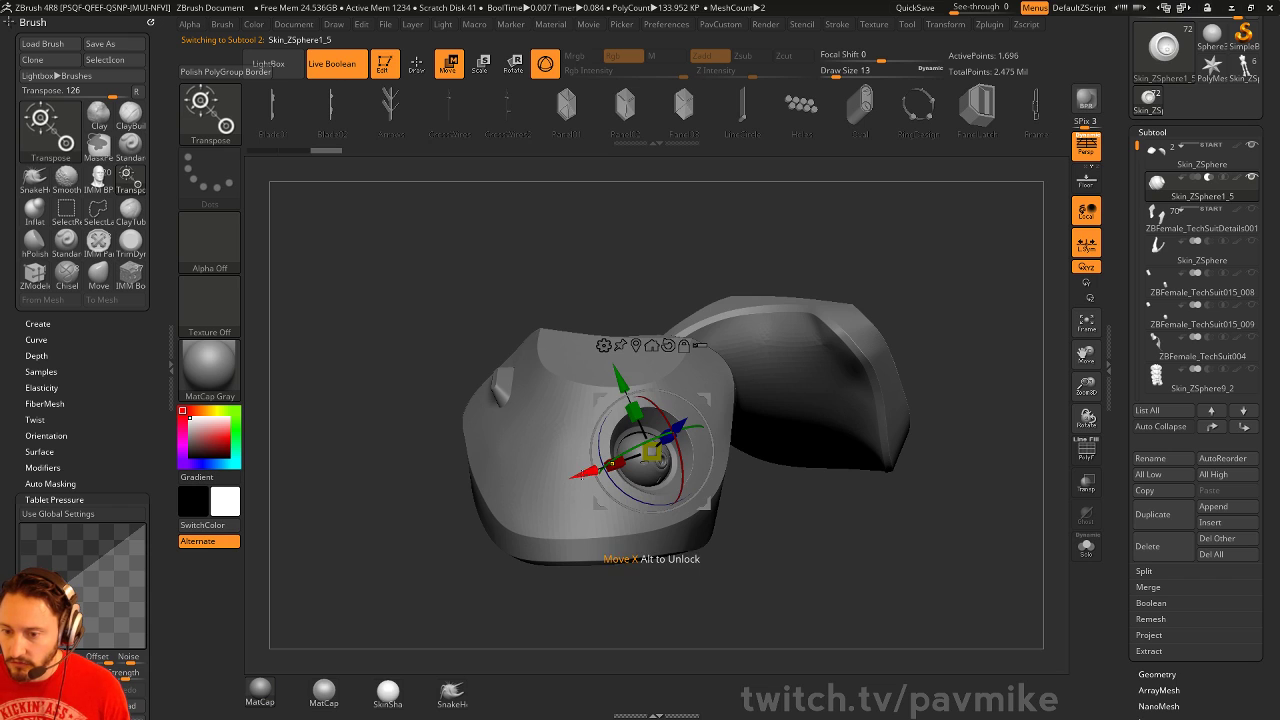
mouse_move(581, 478)
left_mouse_down()
mouse_move(540, 480)
mouse_move(581, 478)
left_mouse_up()
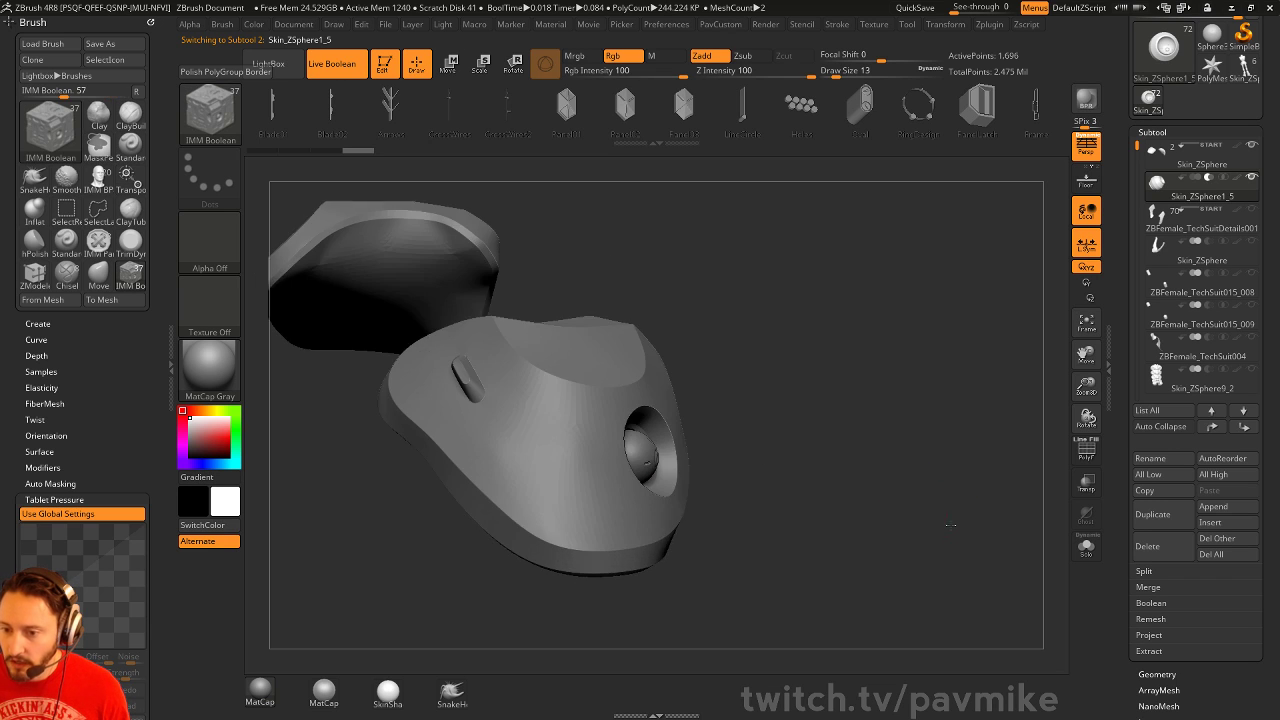
Insert a second IMM Boolean mesh on the armor's surface between the slot detail and the BallRadar.
left_click_drag(950, 524, 1055, 330)
left_click_drag(974, 370, 615, 447)
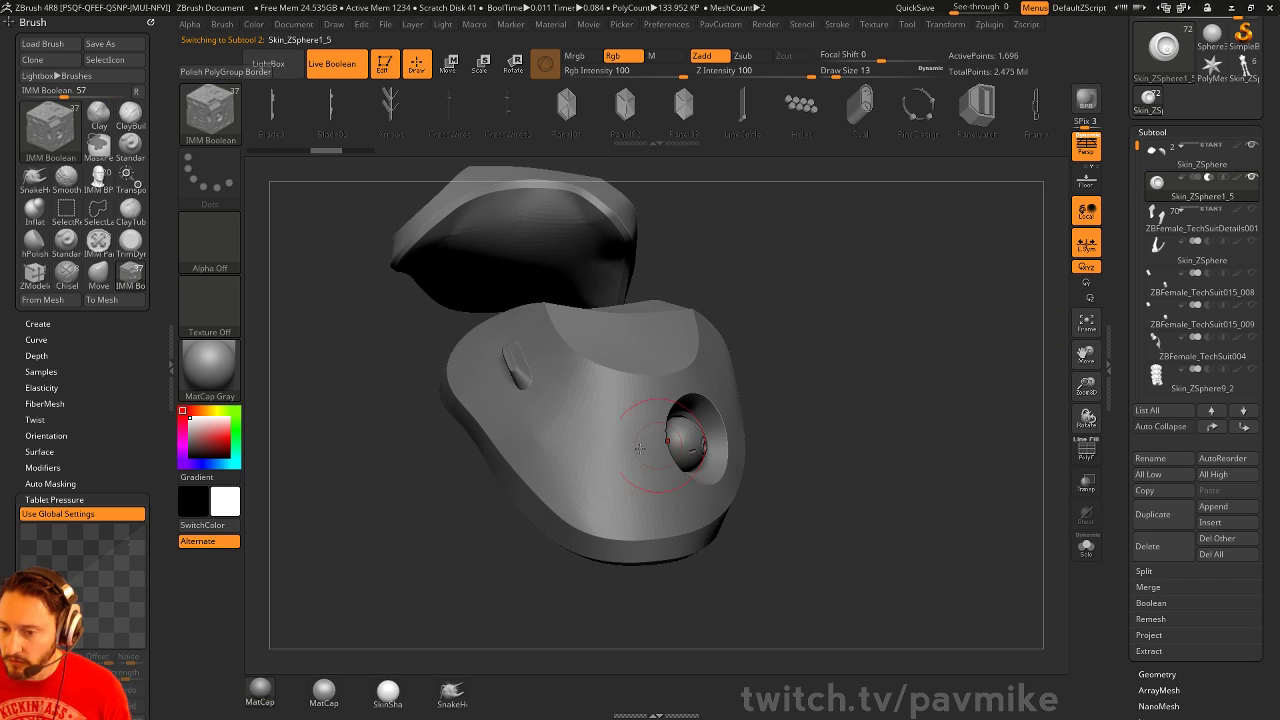
left_click_drag(850, 418, 920, 437)
left_click_drag(595, 450, 600, 460)
mouse_move(940, 466)
left_mouse_down()
mouse_move(877, 471)
mouse_move(897, 449)
mouse_move(845, 442)
left_mouse_up()
Swap the new insert through several IMM Boolean meshes, including Panel02, and settle on Handle.
key("w")
left_click(630, 105)
left_click(524, 105)
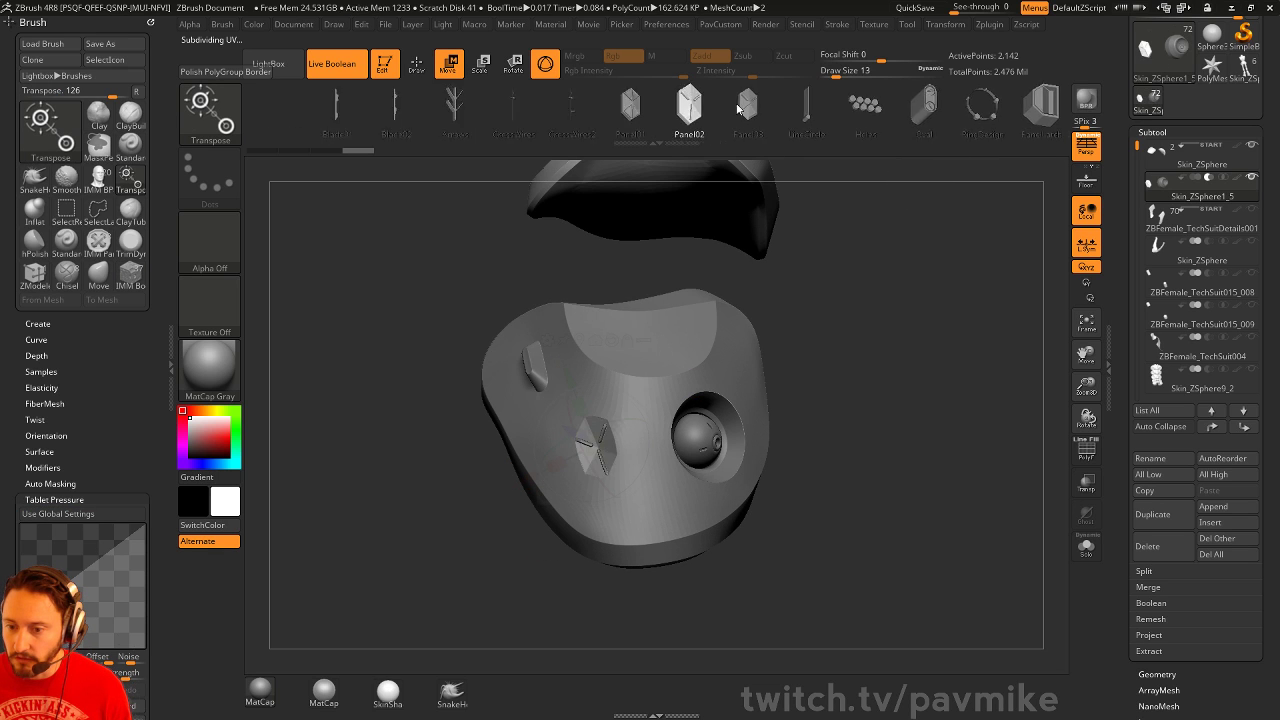
left_click_drag(783, 102, 617, 135)
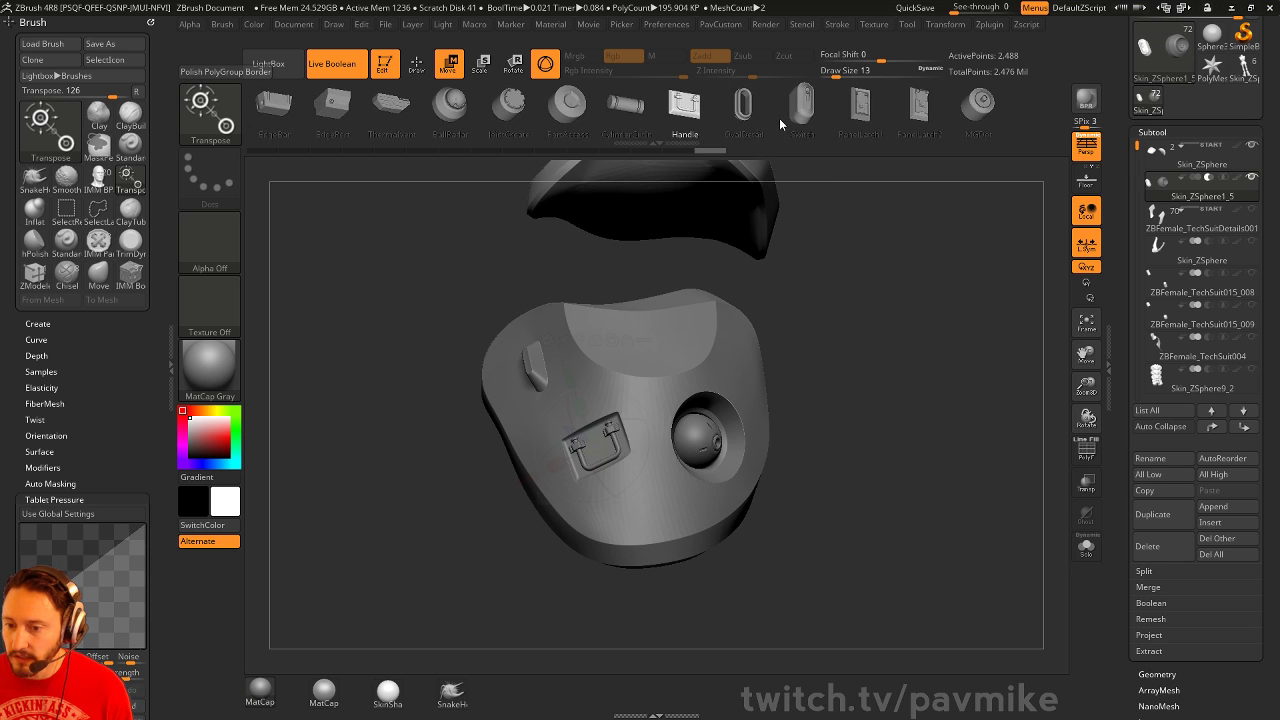
mouse_move(948, 407)
left_mouse_down()
mouse_move(968, 408)
mouse_move(934, 400)
mouse_move(984, 417)
mouse_move(955, 419)
left_mouse_up()
key("q")
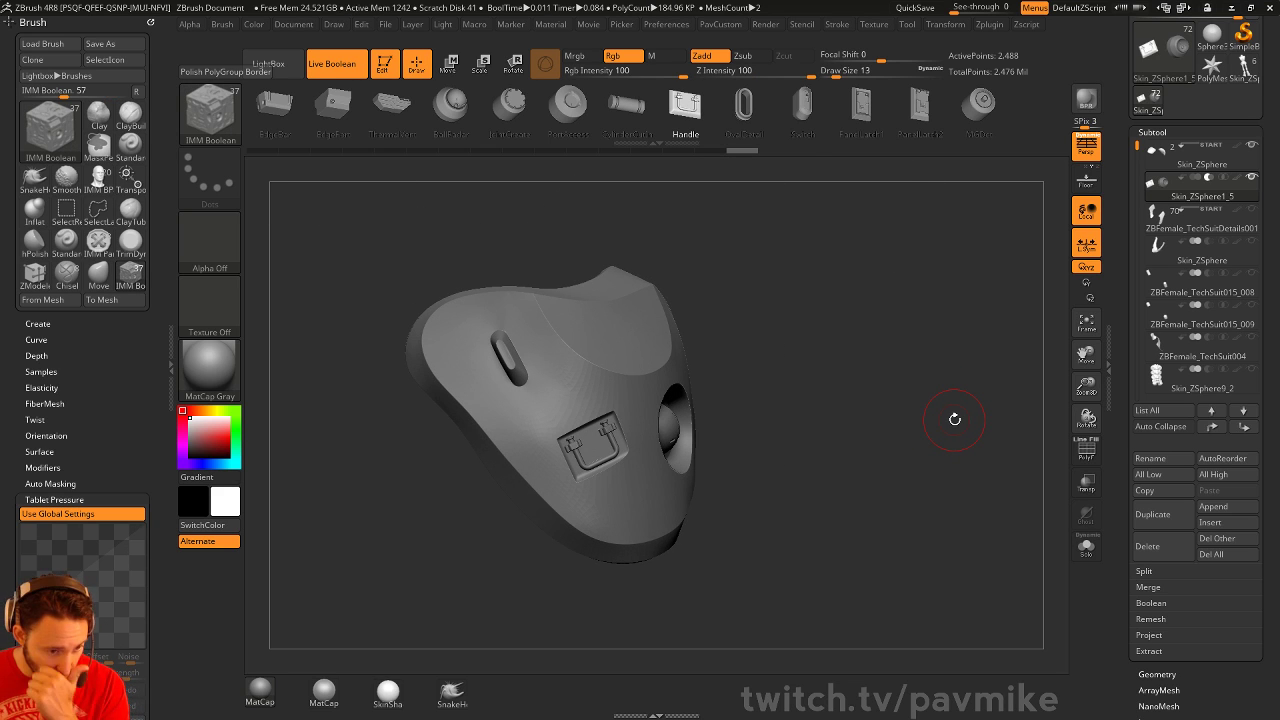